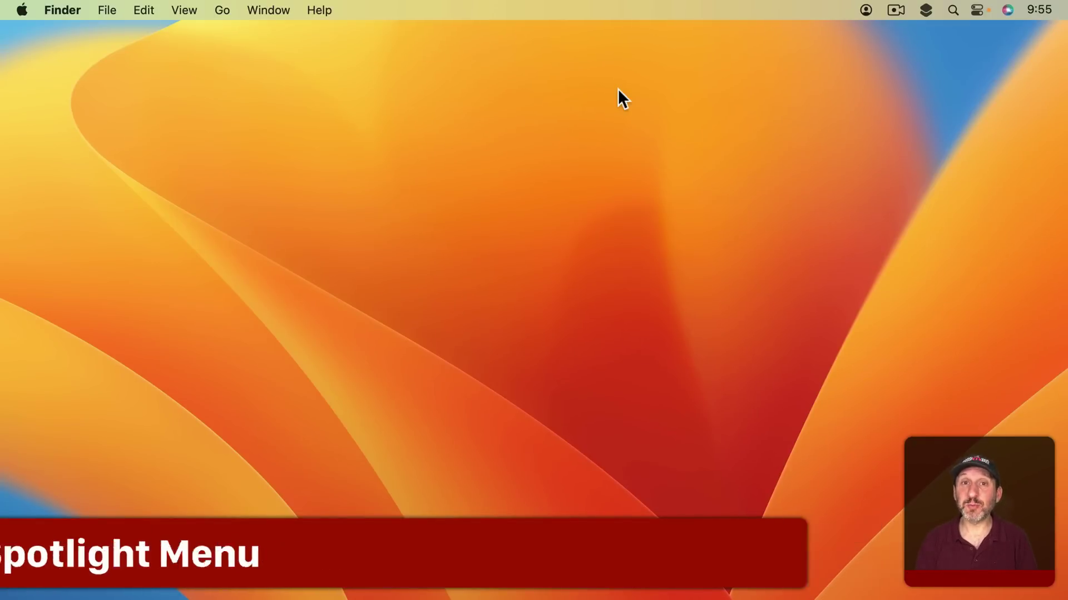
left_click(953, 10)
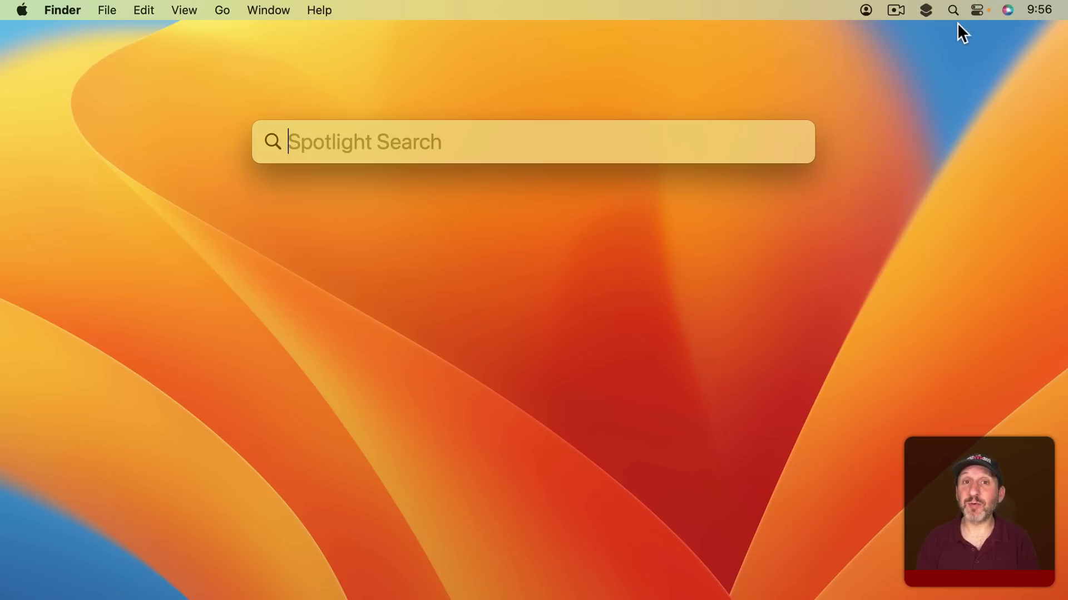
left_click(794, 71)
key("super+space")
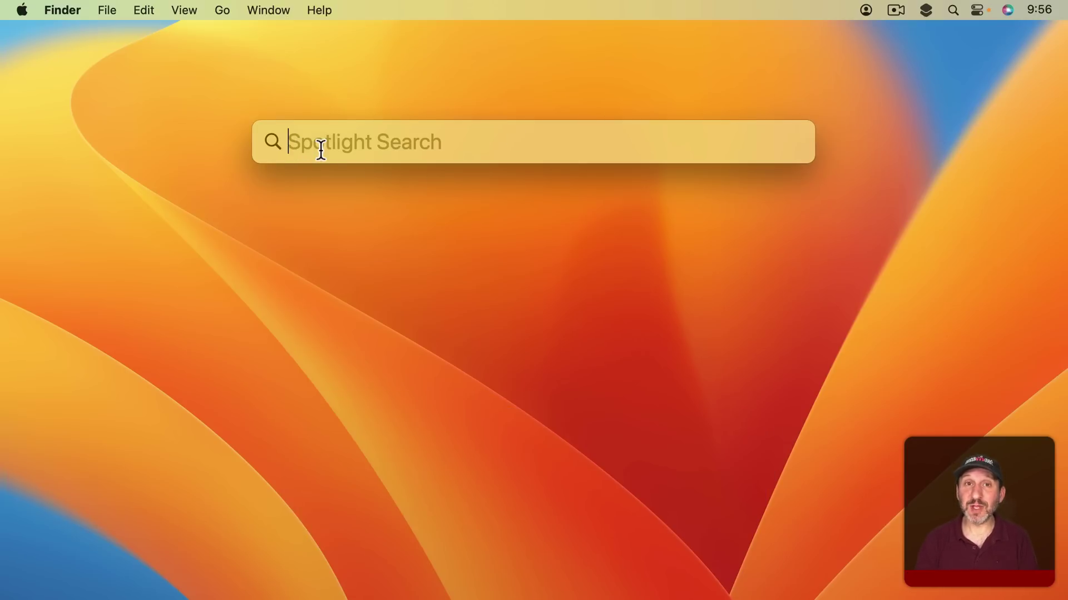
type("wombat")
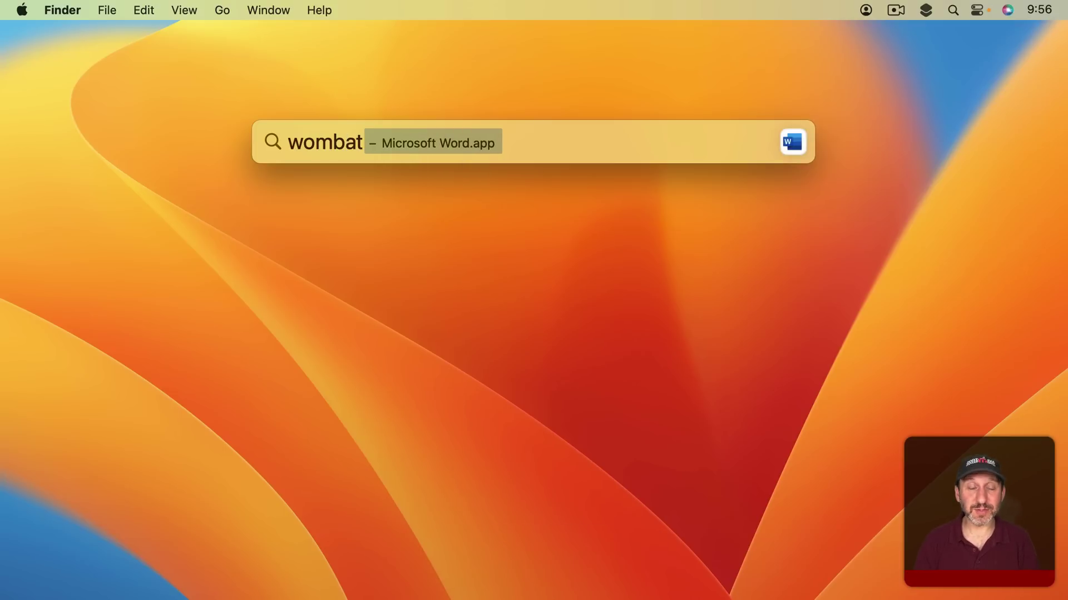
key("BackSpace")
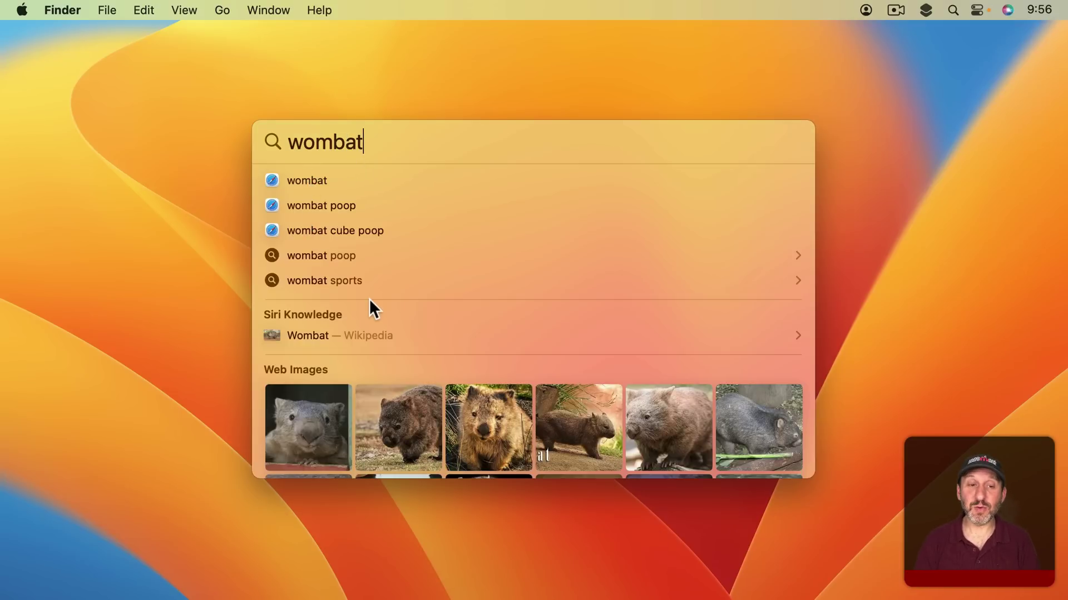
scroll(370, 299, "down", 3)
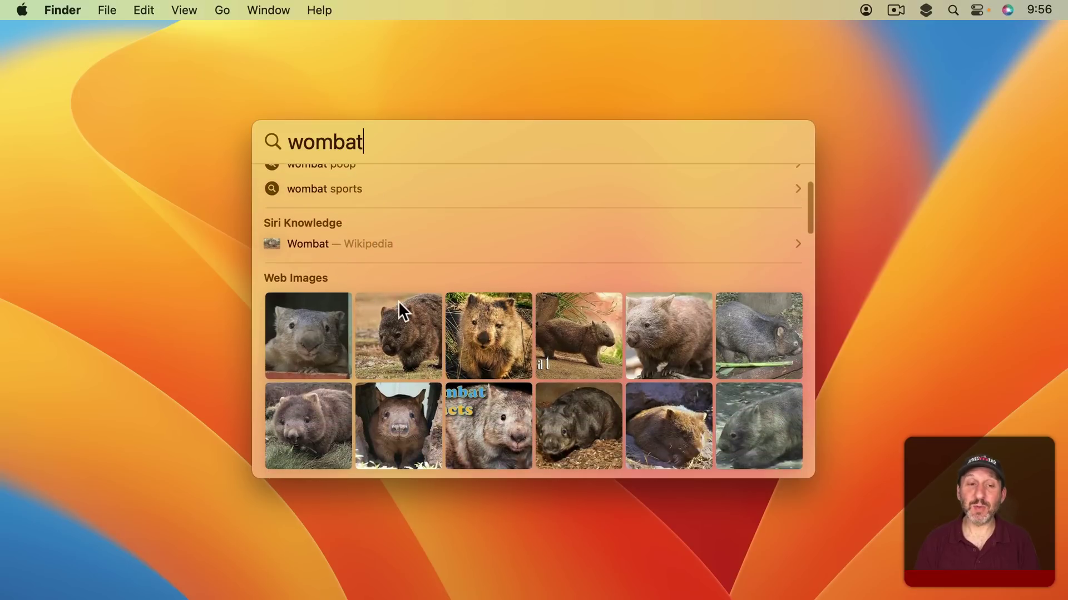
scroll(398, 301, "down", 3)
scroll(398, 302, "down", 3)
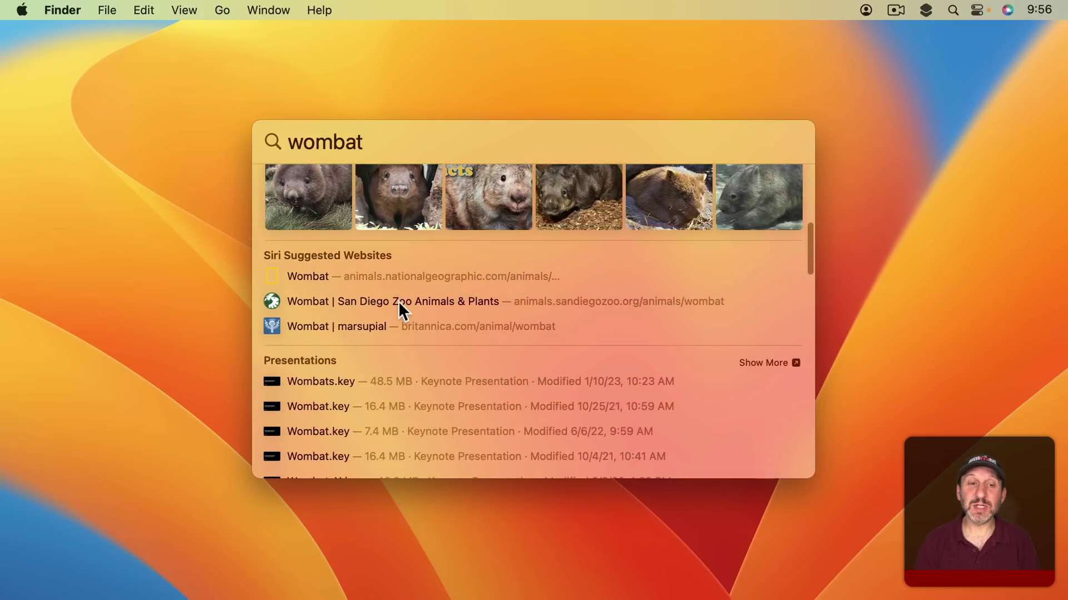
scroll(391, 338, "down", 2)
scroll(364, 289, "down", 3)
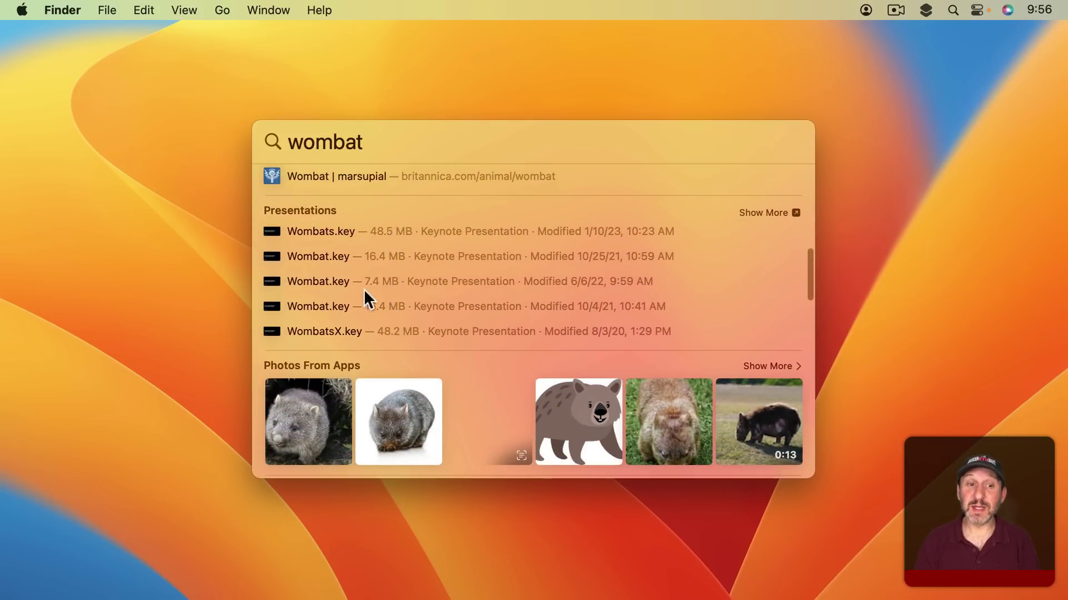
scroll(333, 350, "down", 3)
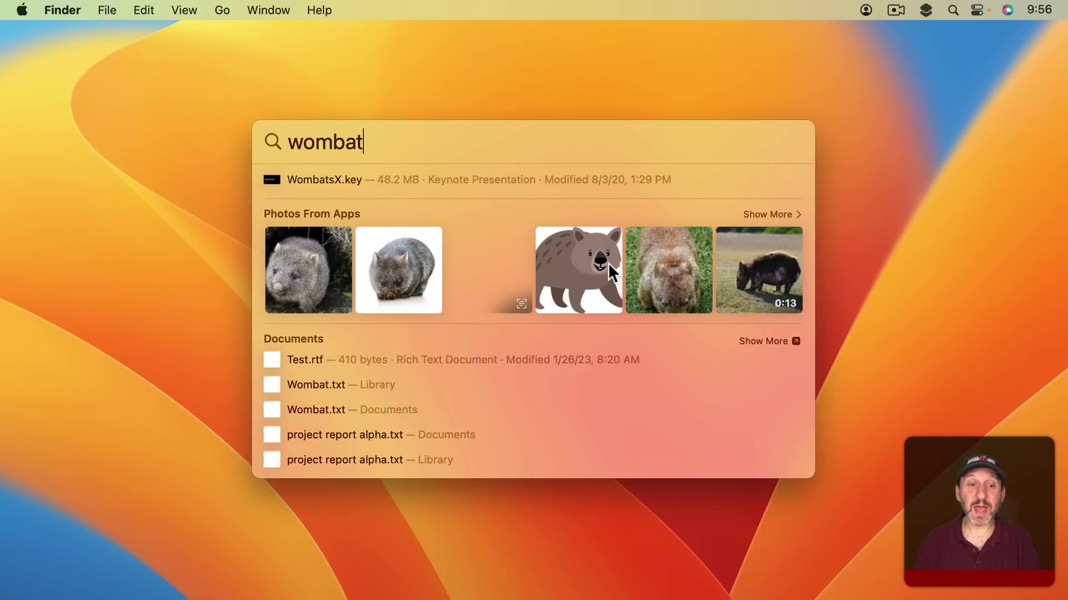
scroll(408, 370, "down", 3)
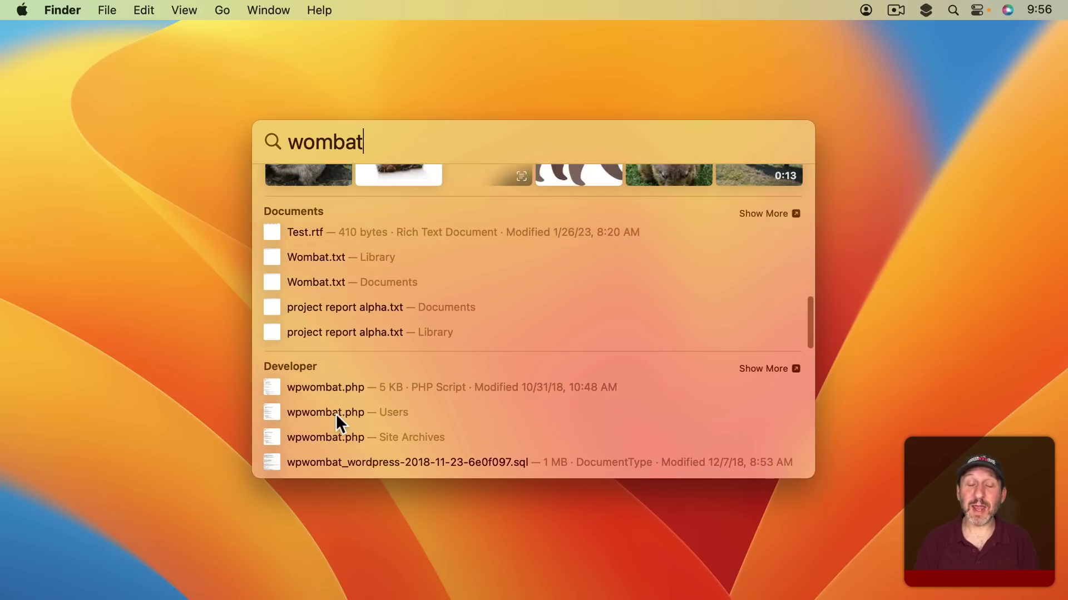
Clear the wombat search, then erase the 99+1 = 100 result before entering 8+(5*7)
key("Escape")
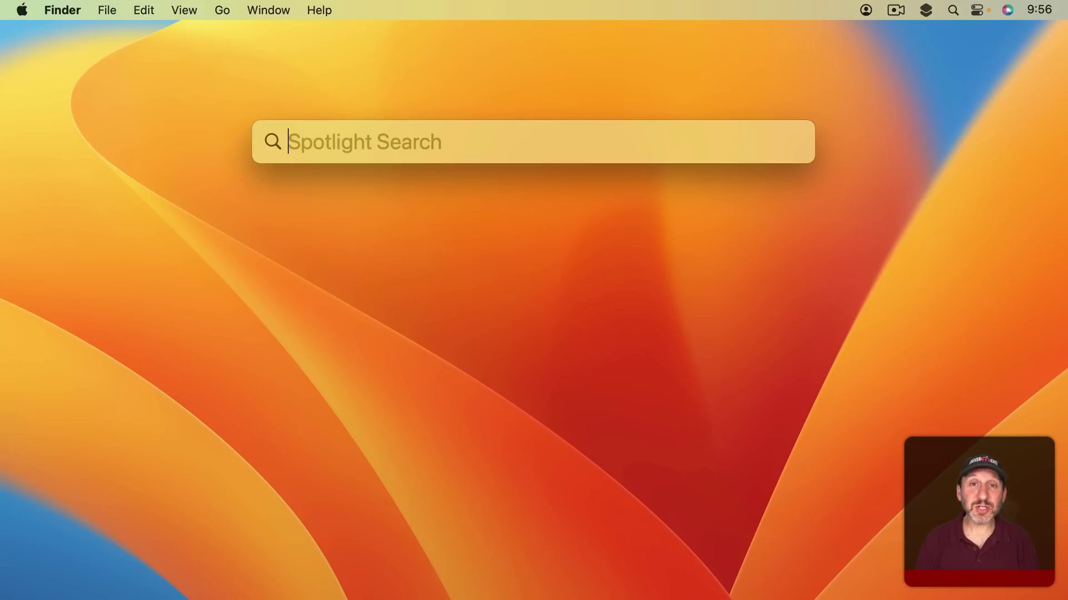
type("99+")
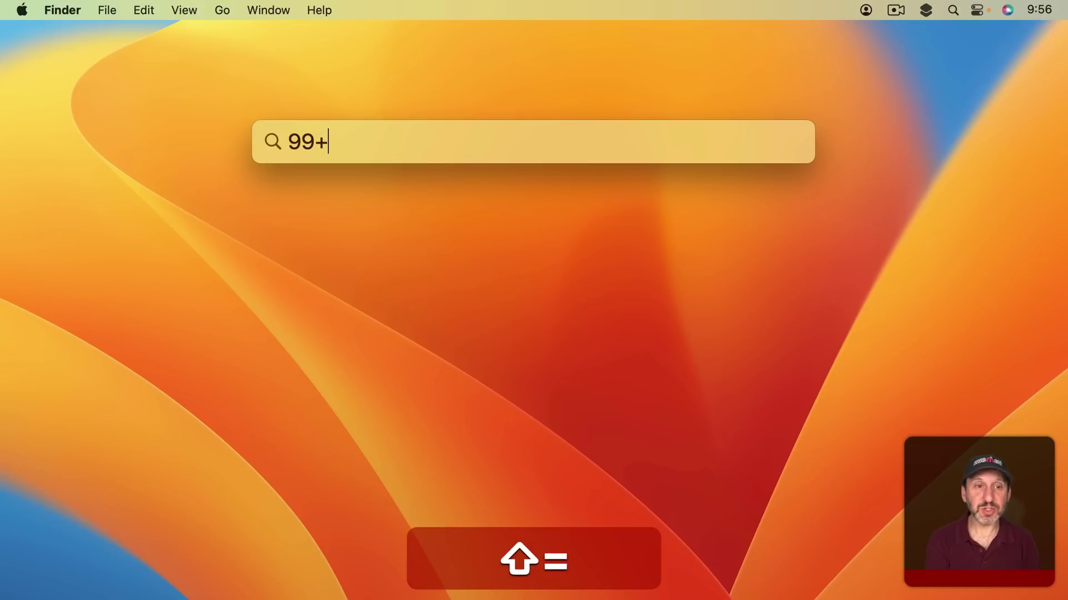
type("1")
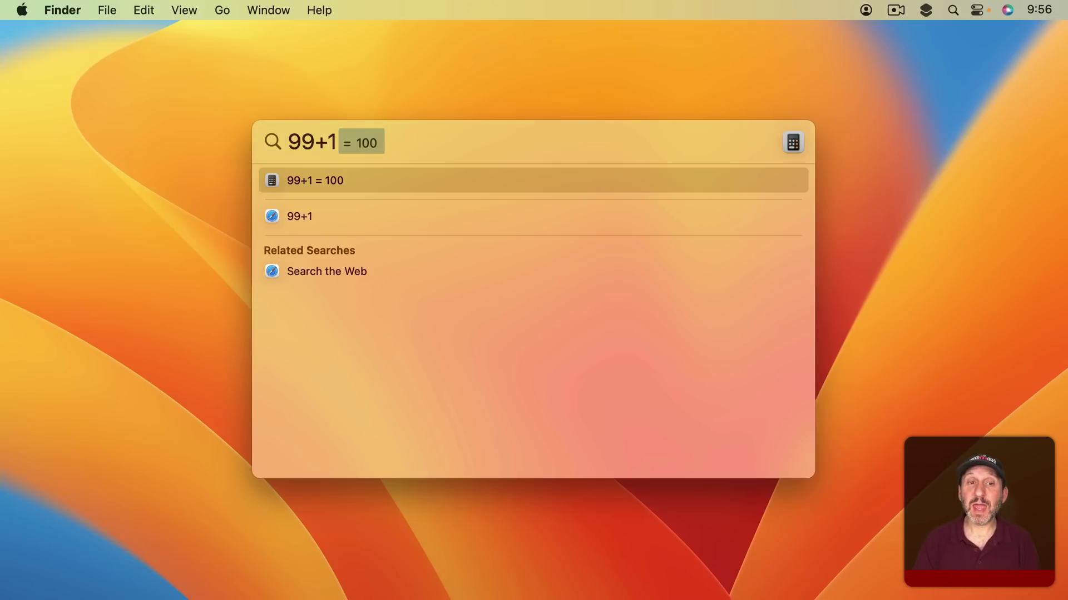
key("BackSpace")
key("BackSpace")
key("BackSpace")
type("8")
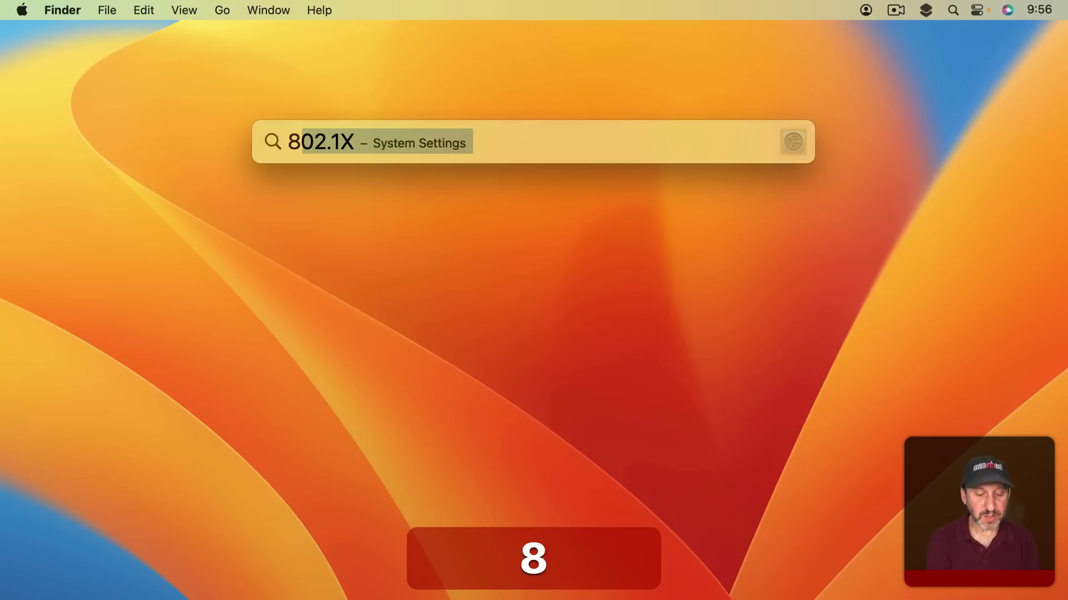
type("+(5*7")
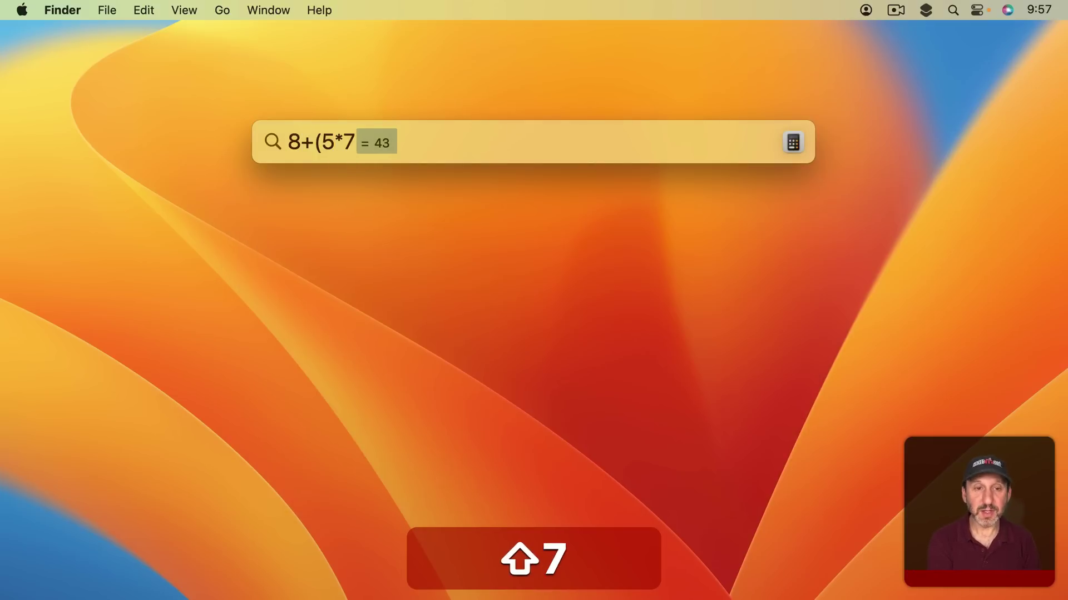
type(")")
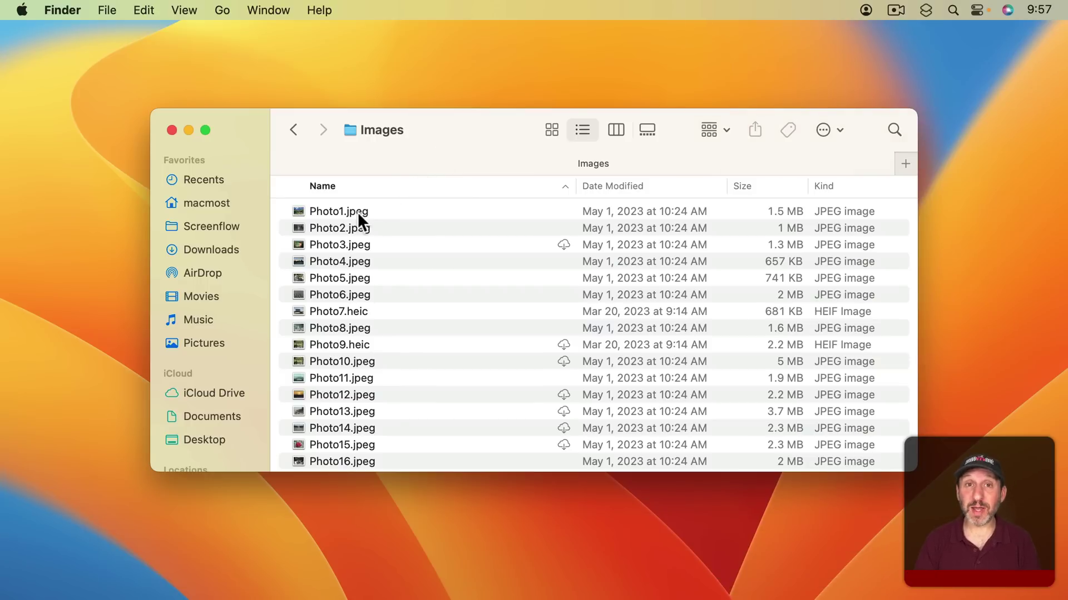
Quick Look Photo1.jpeg, then use the arrow keys to switch the preview to Photo2.jpeg
left_click(318, 211)
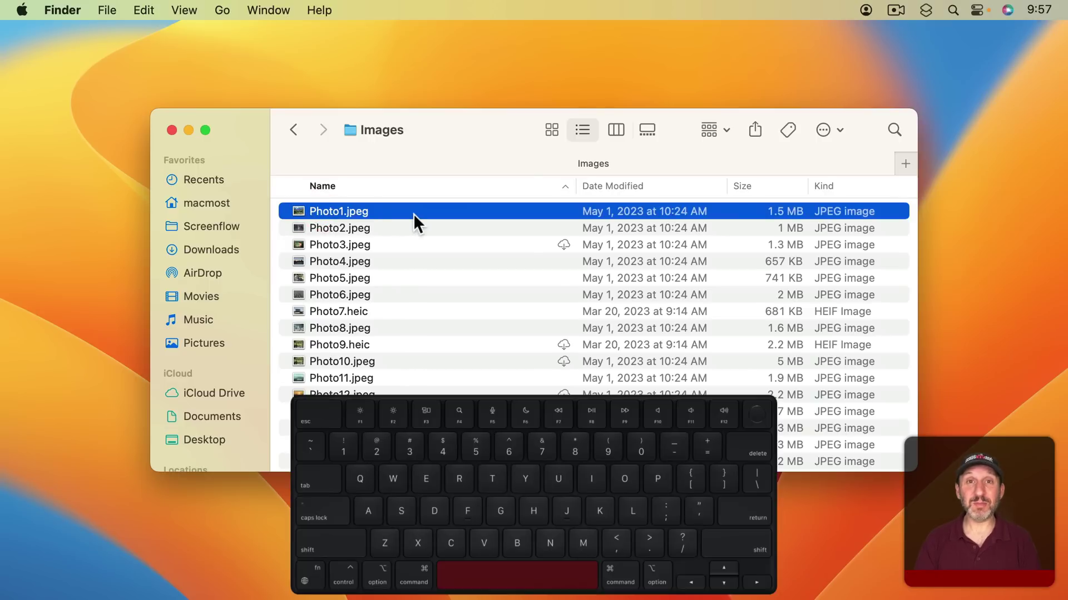
key("space")
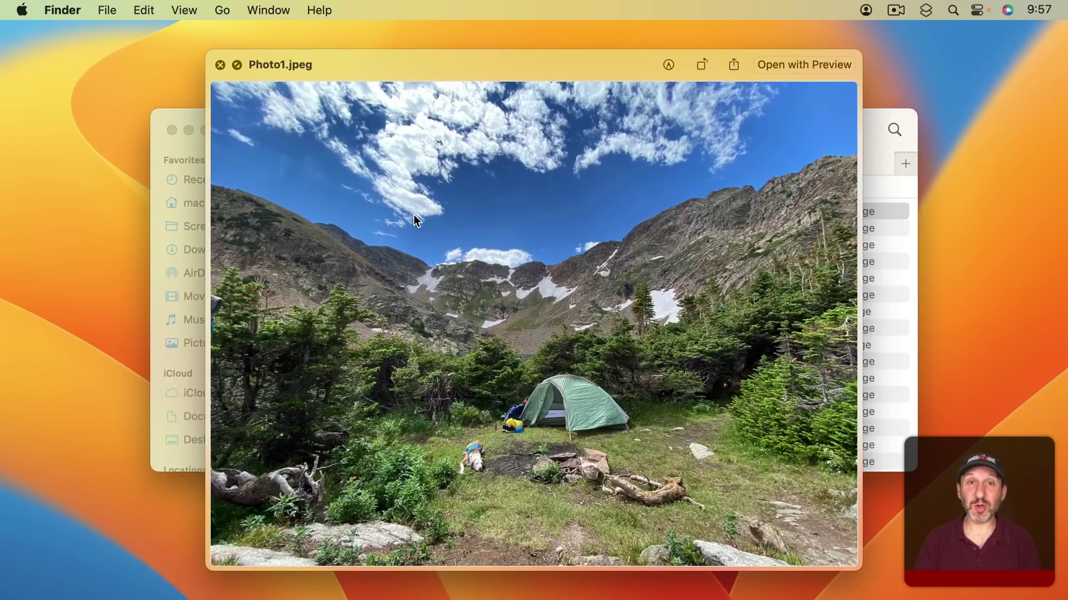
key("space")
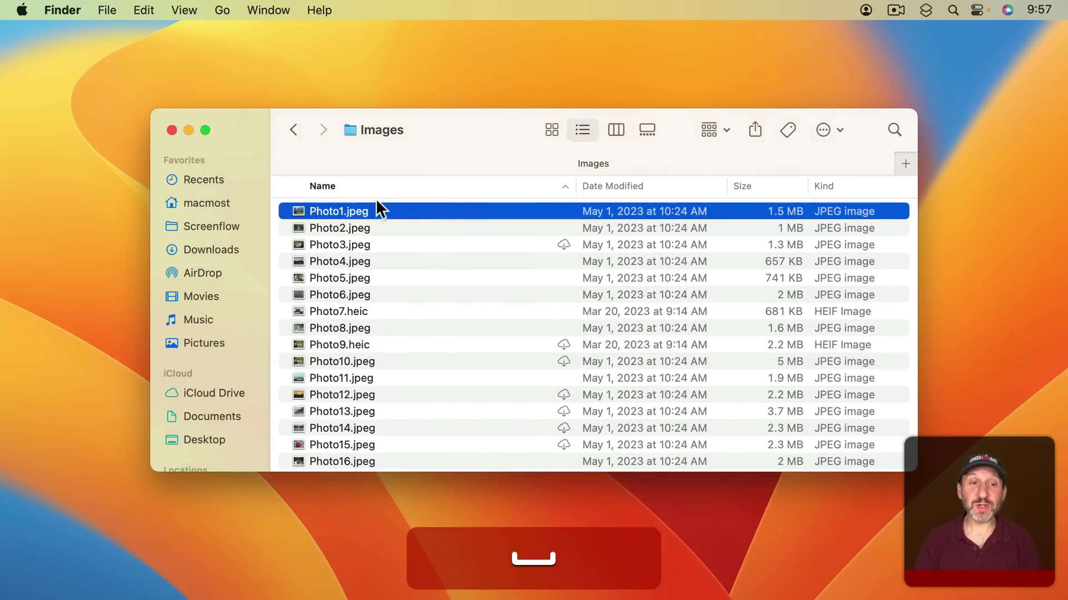
key("Down")
key("Down")
key("Up")
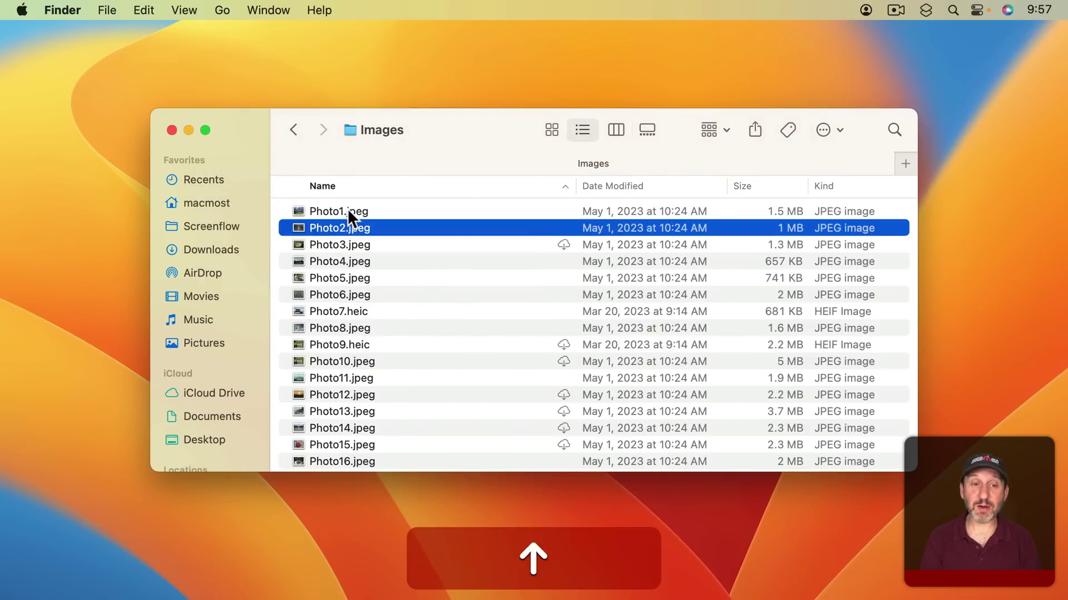
key("Up")
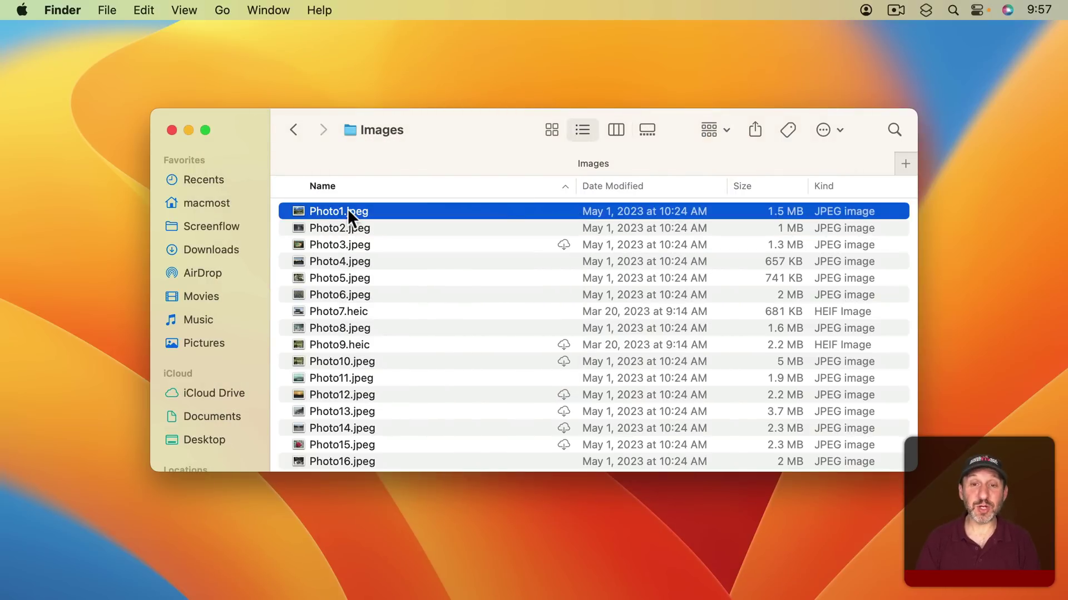
key("space")
key("Down")
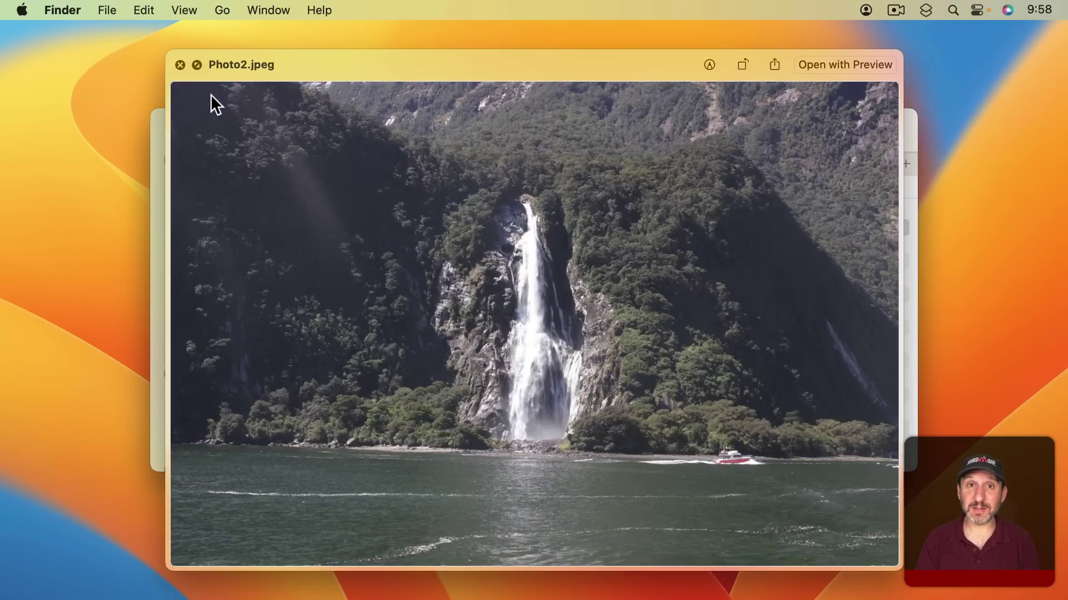
Move and shrink the Quick Look window so the file list stays visible
left_click_drag(289, 66, 455, 50)
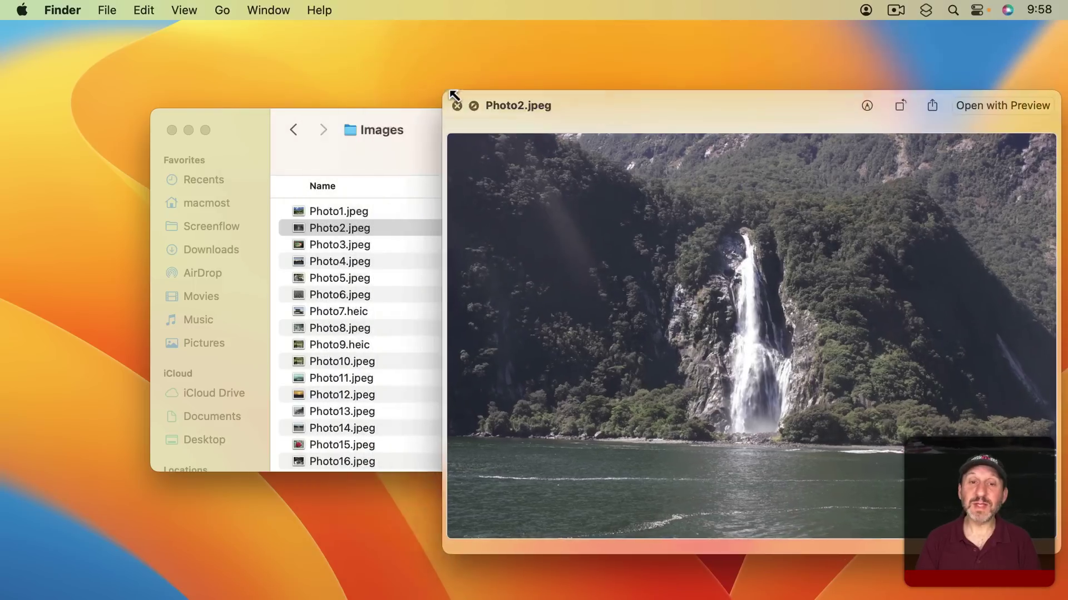
left_click_drag(341, 46, 500, 107)
left_click_drag(660, 148, 648, 55)
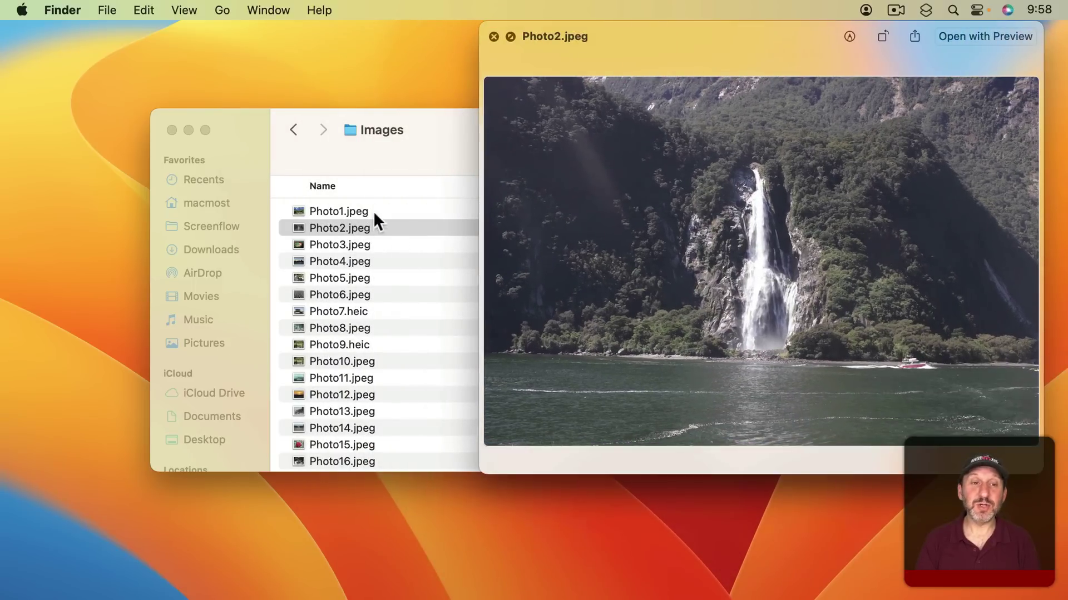
Preview Projects files in turn, including Another Test.rtf, ending on audio.mp4
left_click(368, 160)
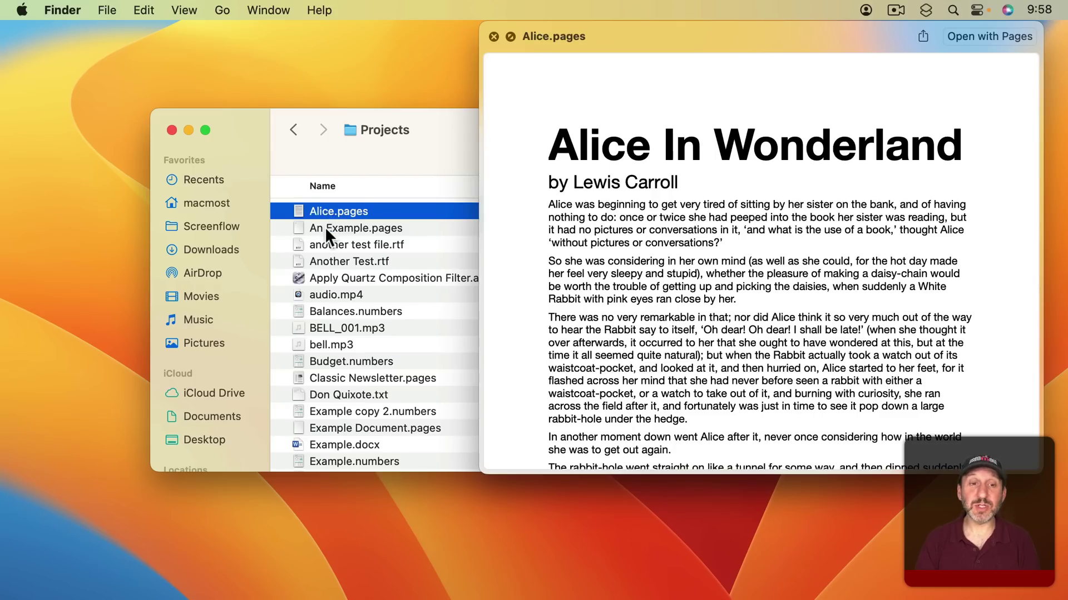
left_click(324, 227)
left_click(334, 261)
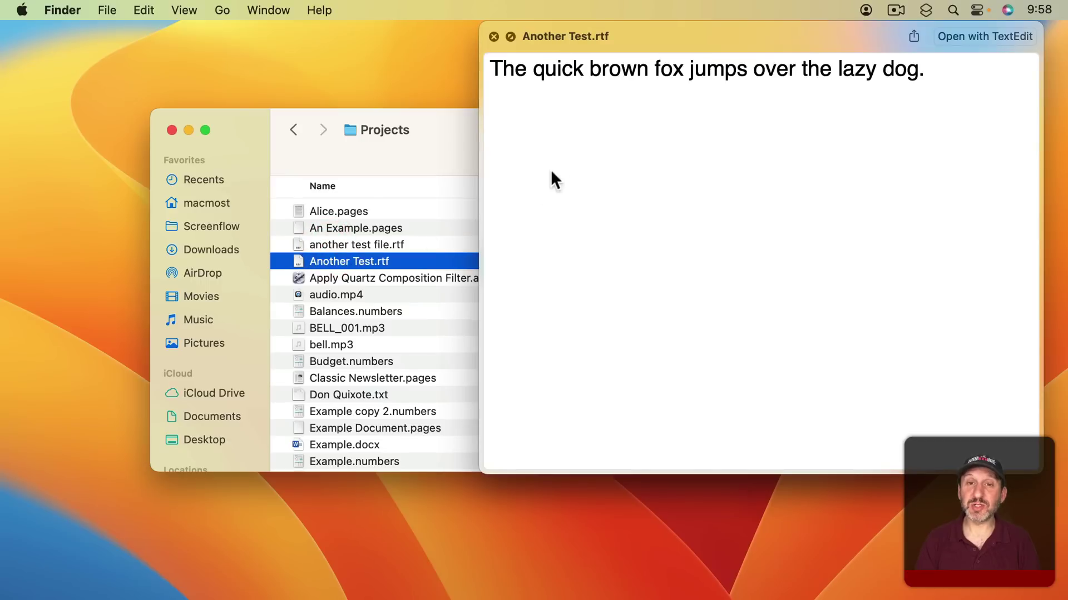
left_click(345, 295)
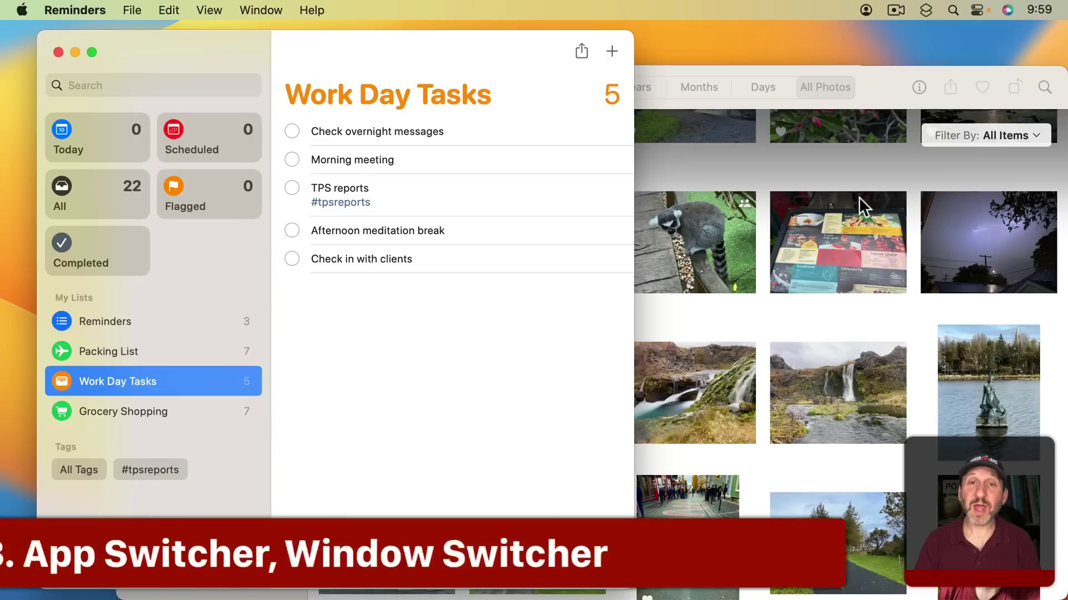
Bring Reminders forward again, then Command-Tab through the running apps to Safari
left_click(888, 83)
left_click(230, 50)
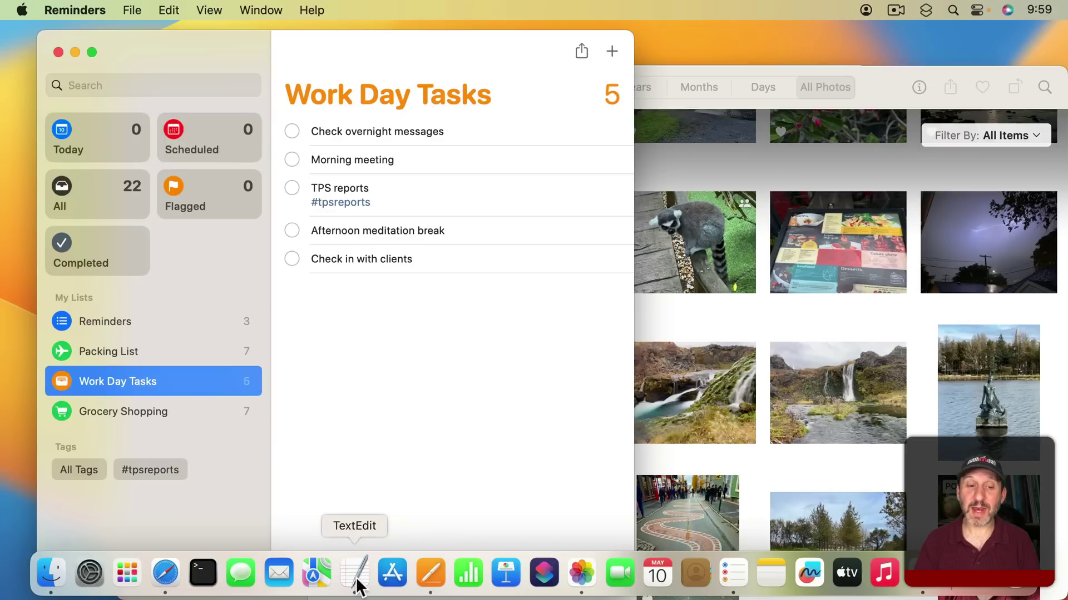
mouse_move(378, 131)
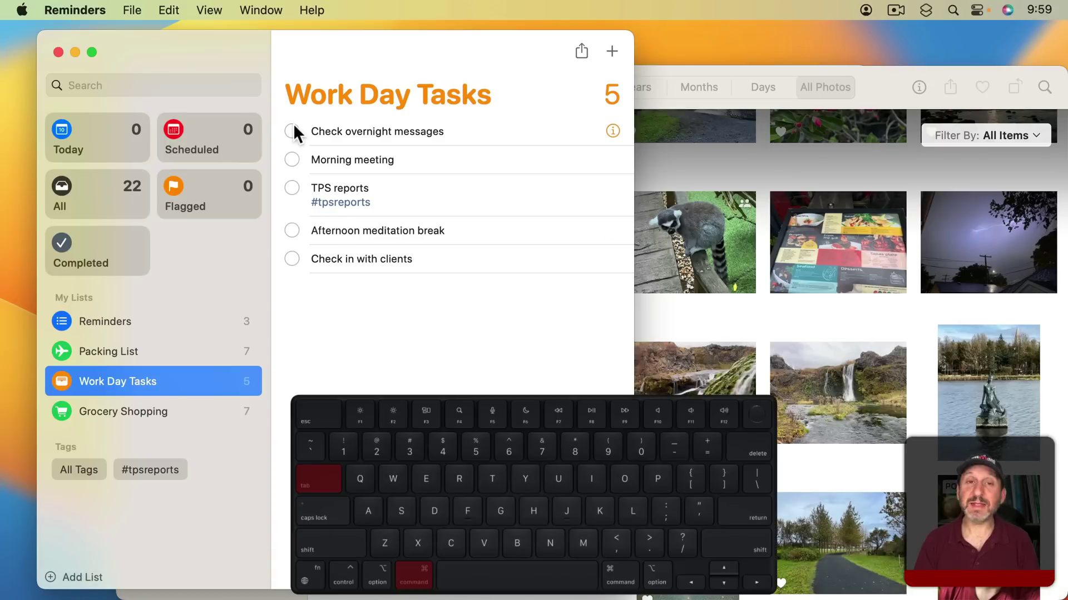
key("cmd+Tab")
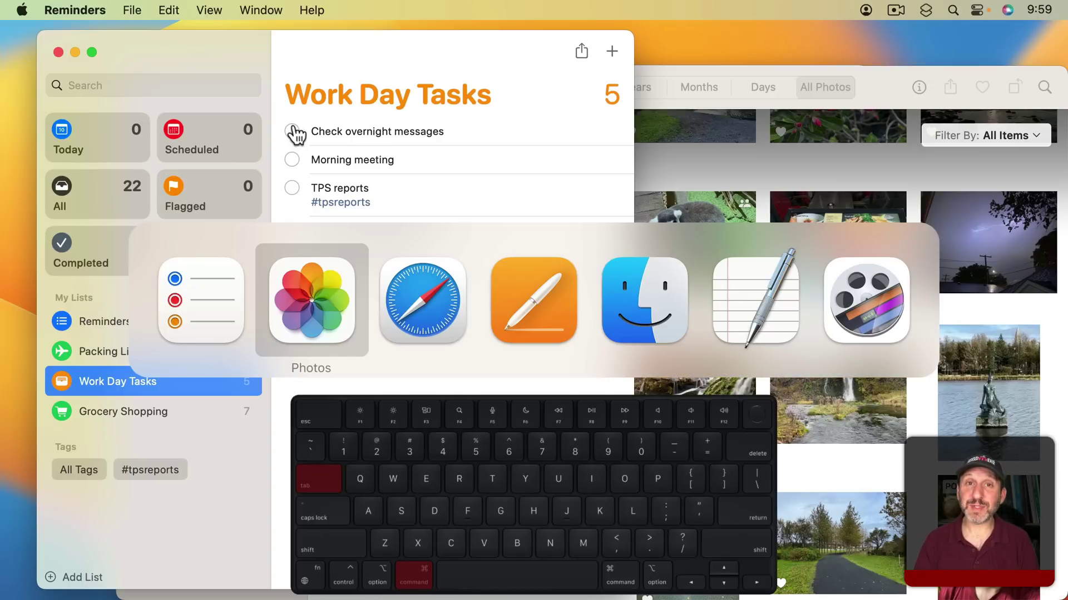
key("super+Tab")
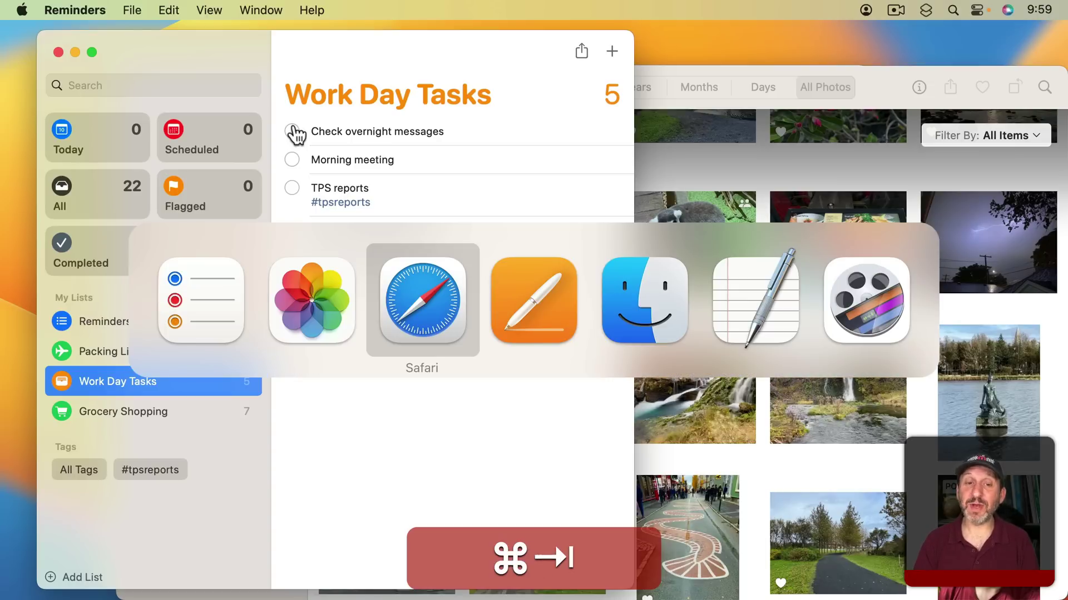
key("super+Tab")
key("super+Tab")
key("super+Tab")
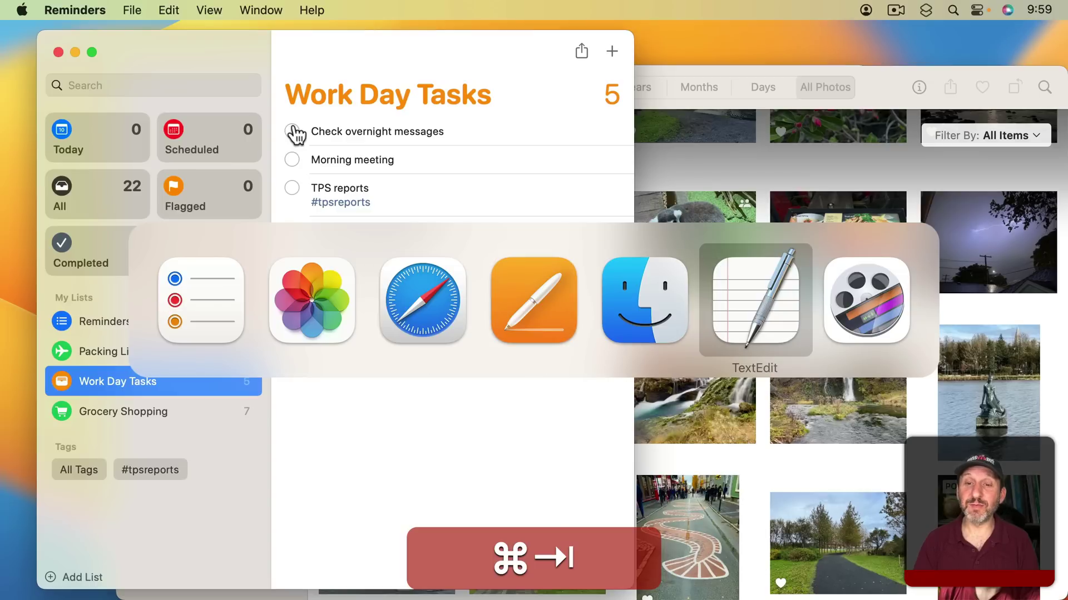
key("super+Tab")
key("super+Tab")
key("super+Tab")
key("super+Tab")
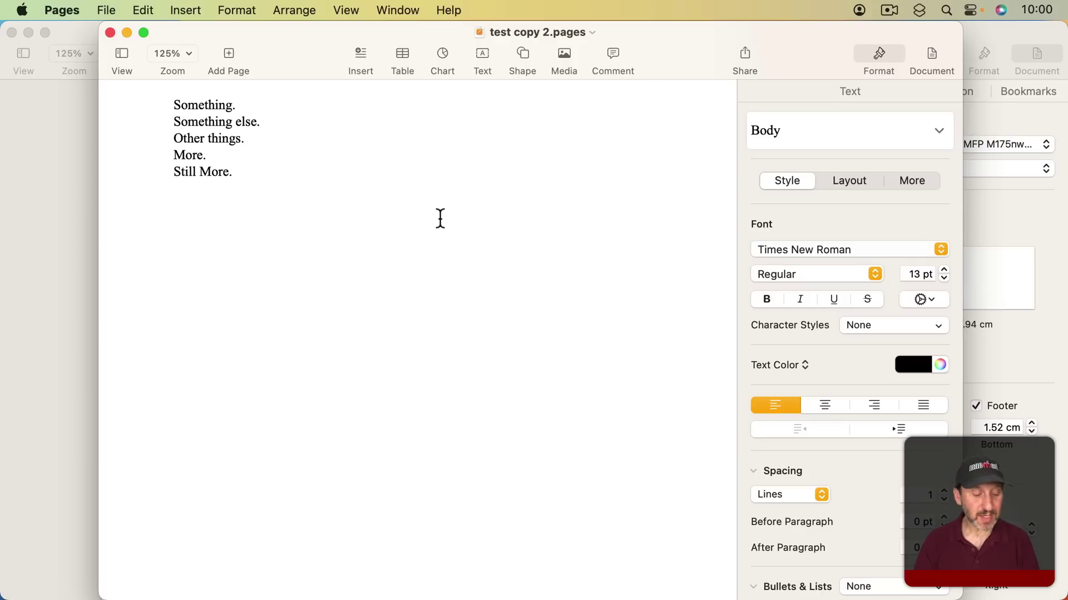
Cycle Pages windows with Command-` back to Alice, then show all open Pages documents
key("super+grave")
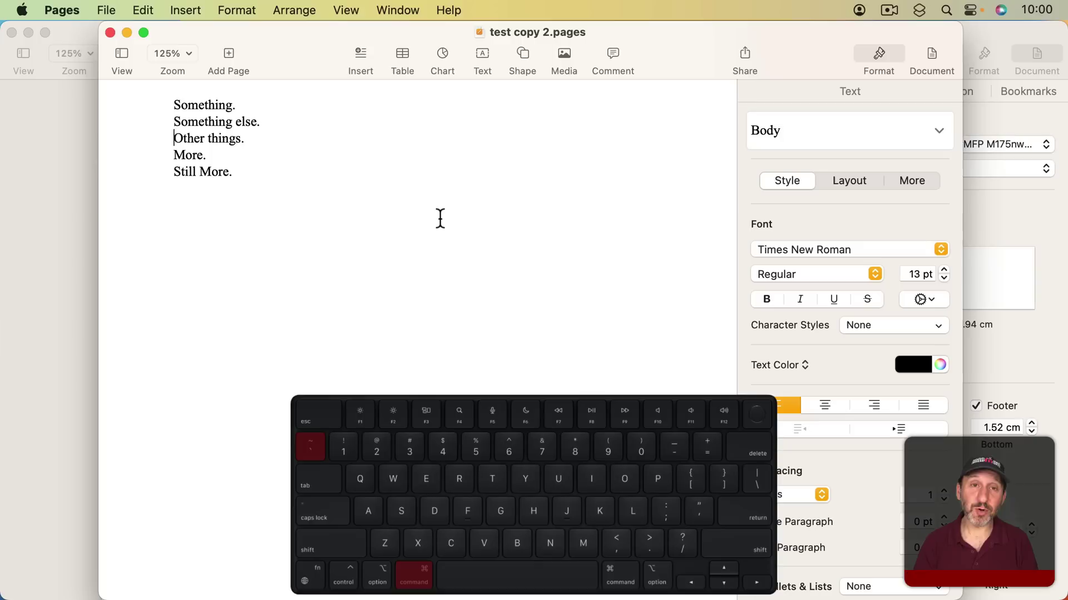
key("super+grave")
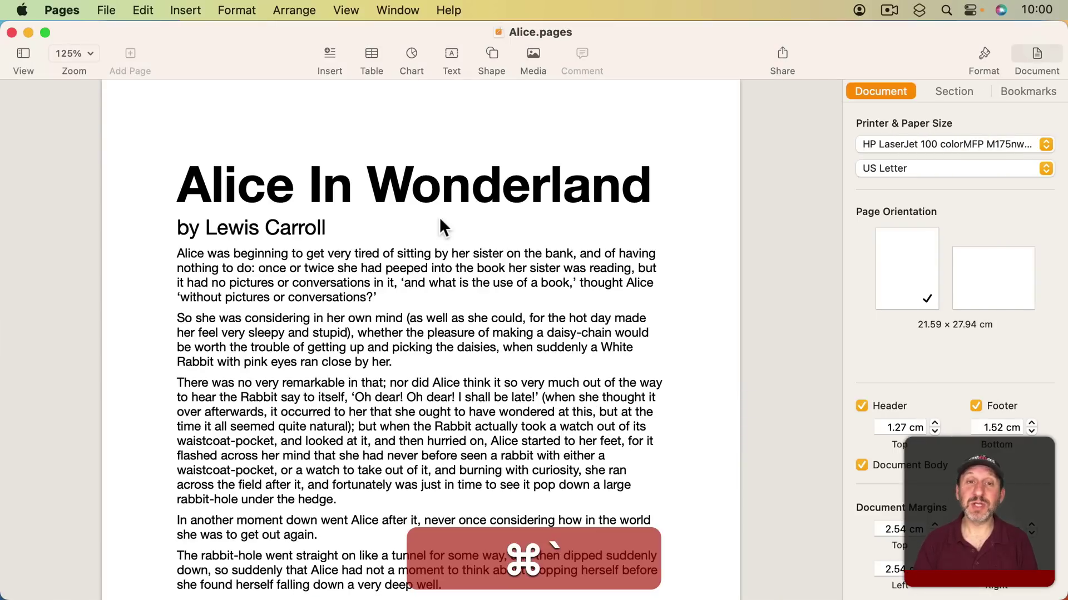
key("super+grave")
key("super+grave")
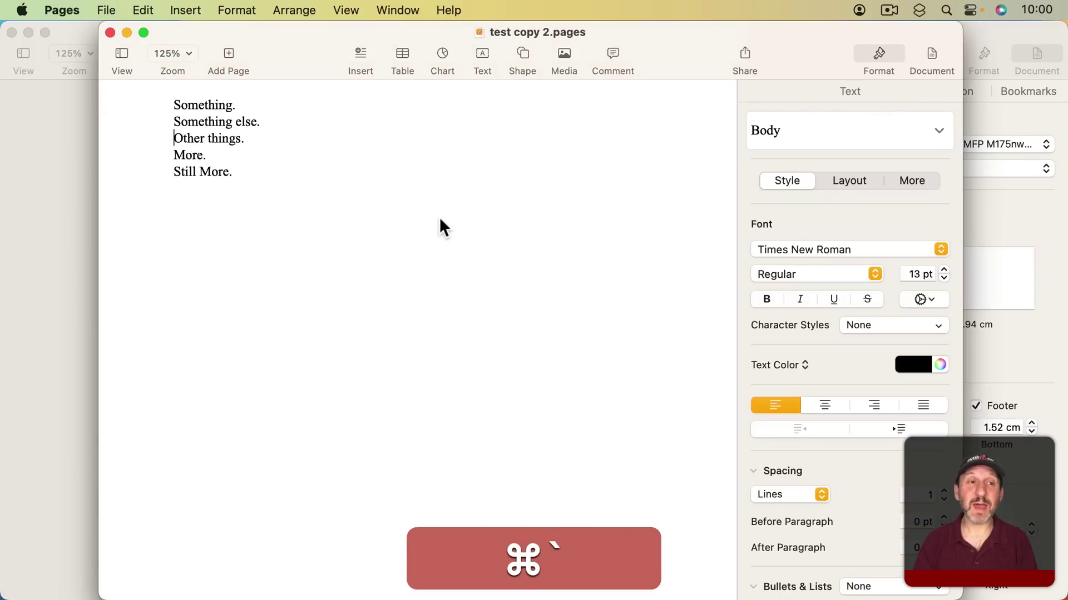
key("super+grave")
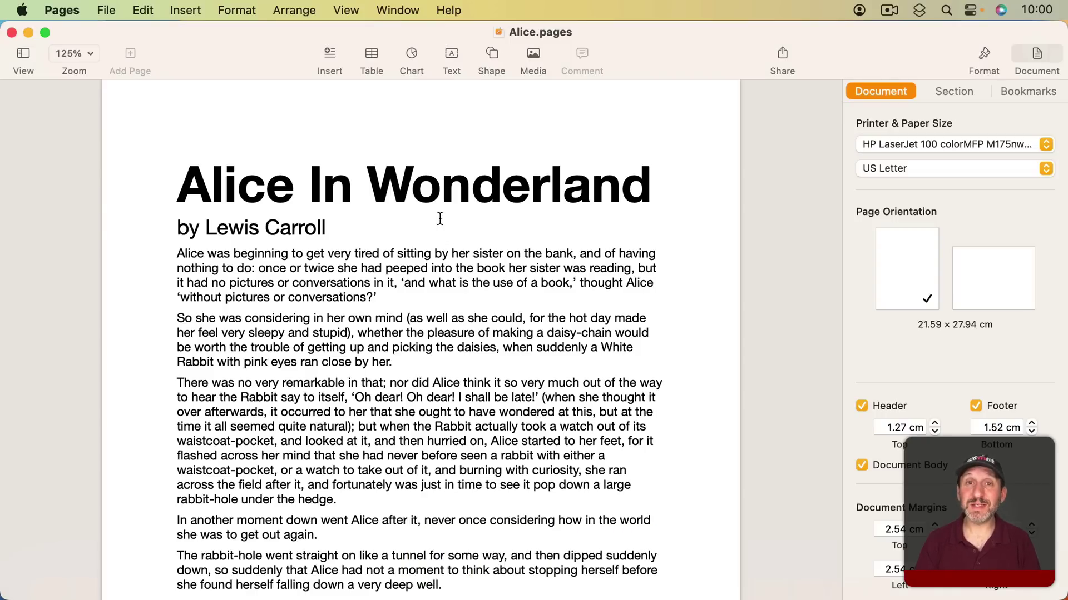
key("ctrl+Down")
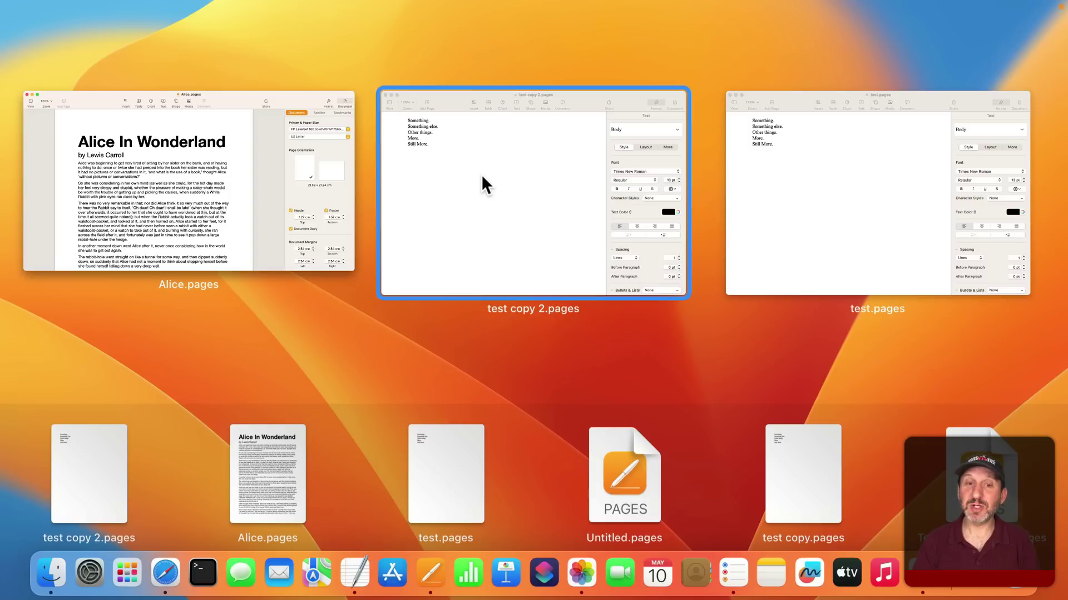
left_click(202, 174)
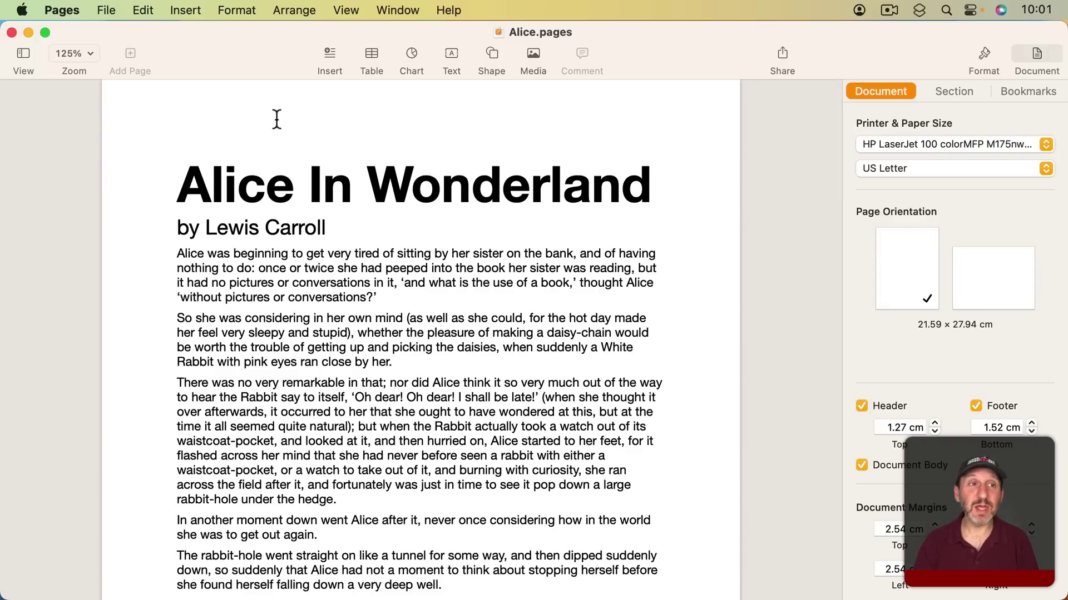
Hide Pages and all its windows using the Pages menu's Hide Pages command
left_click(62, 10)
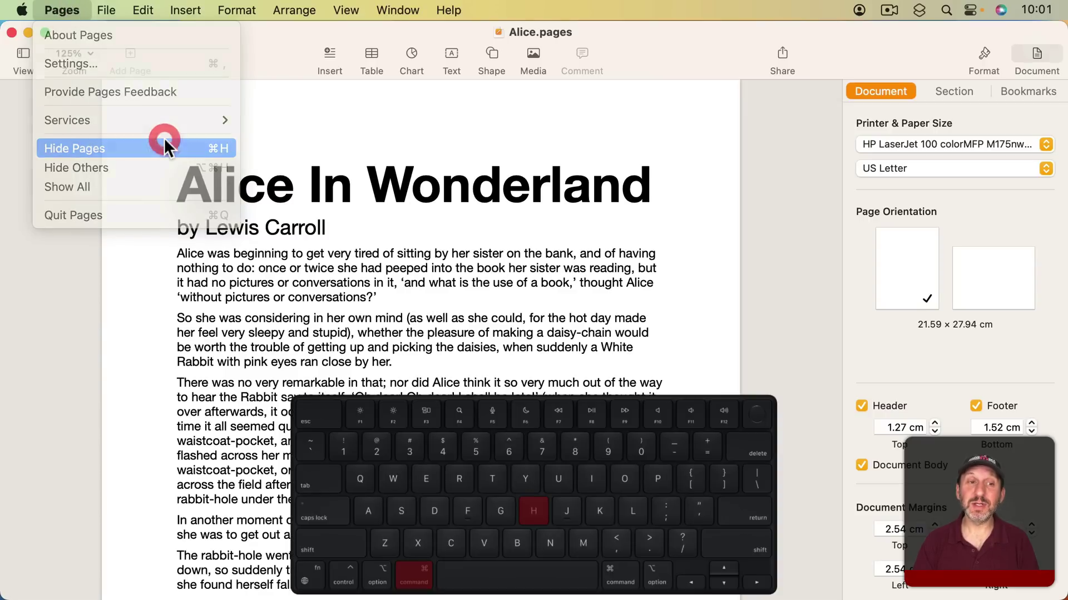
left_click(165, 140)
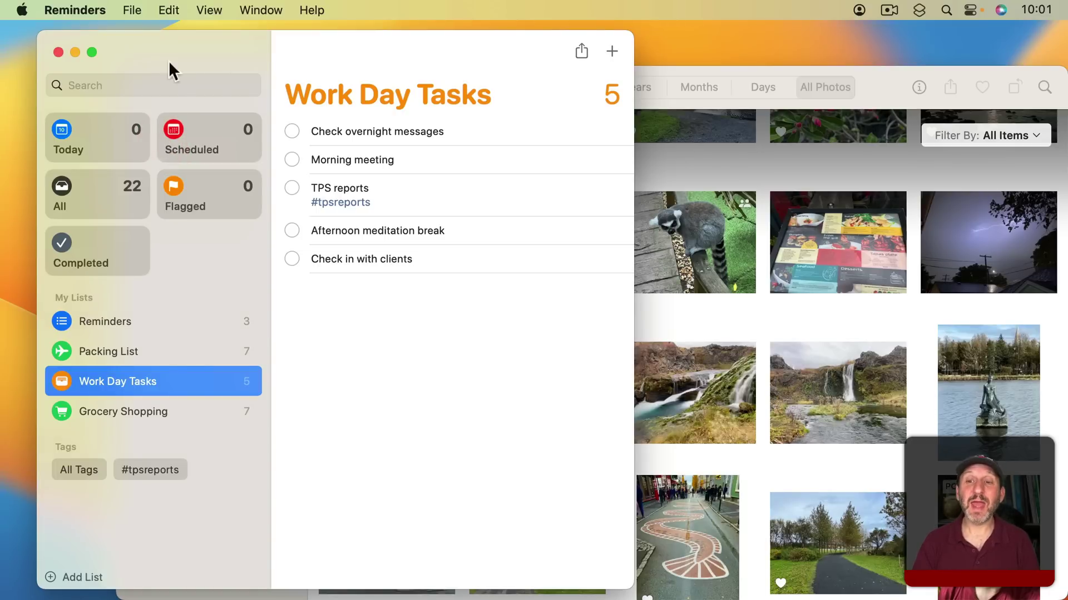
mouse_move(444, 198)
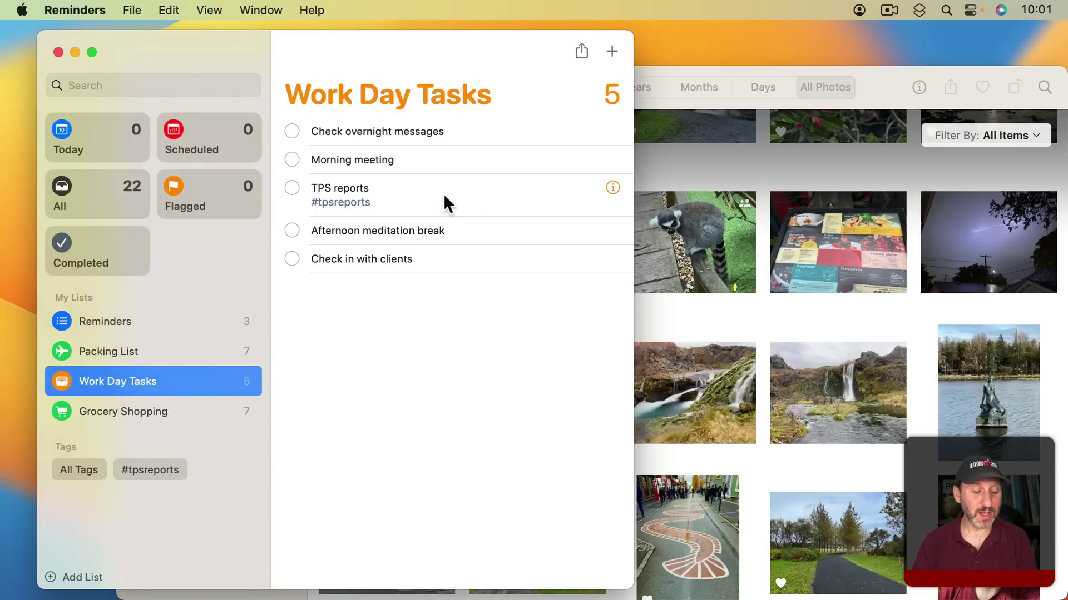
Bring up the Command-Tab app switcher to choose Photos
key("super+Tab")
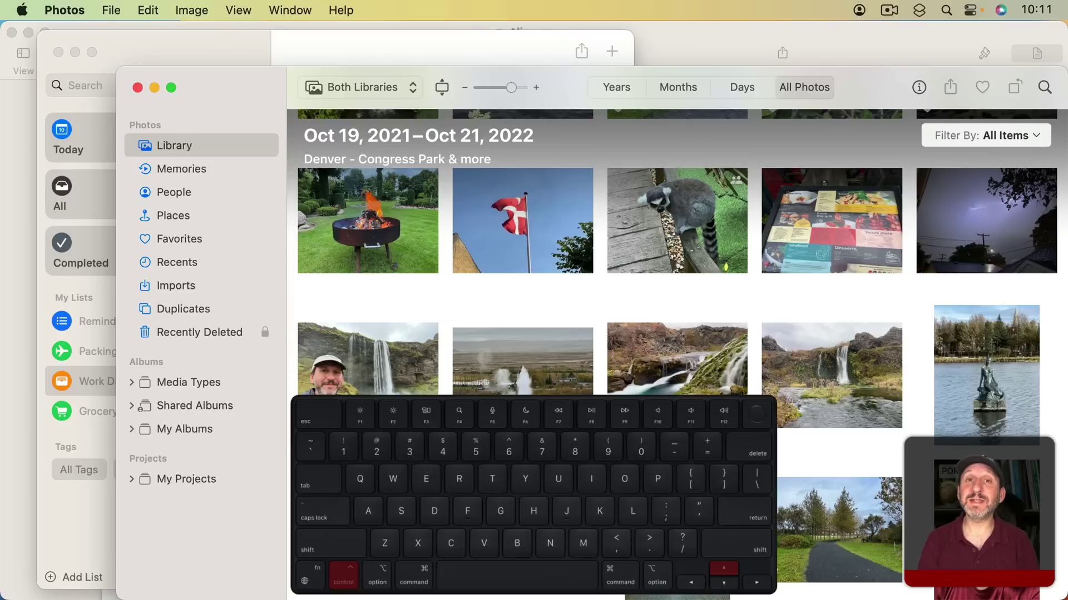
In Mission Control, add Desktop 2 and drag the Alice Pages window onto it
key("ctrl+Up")
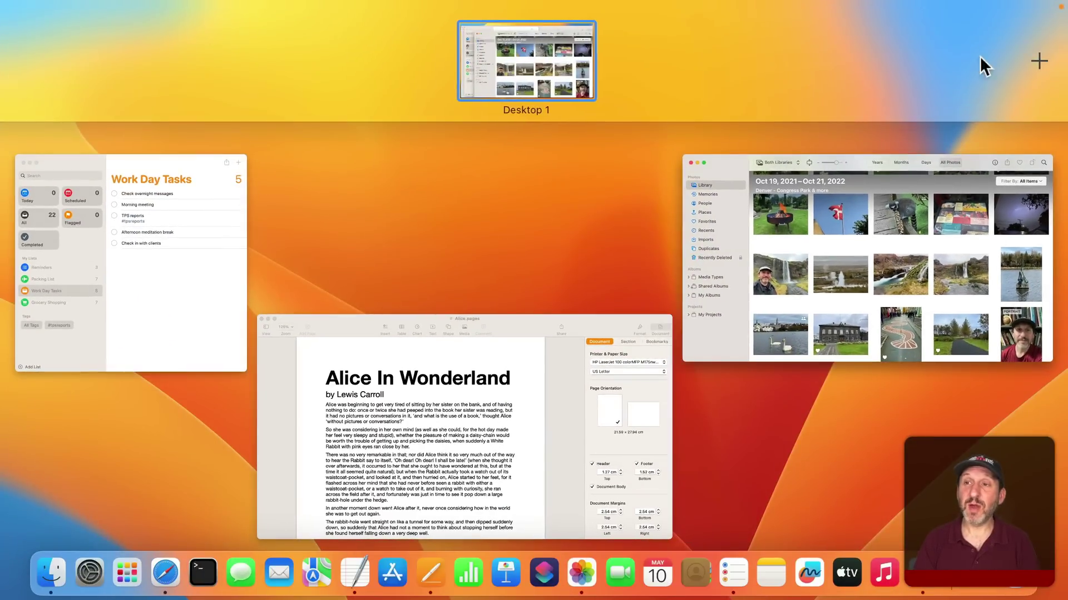
left_click(1037, 64)
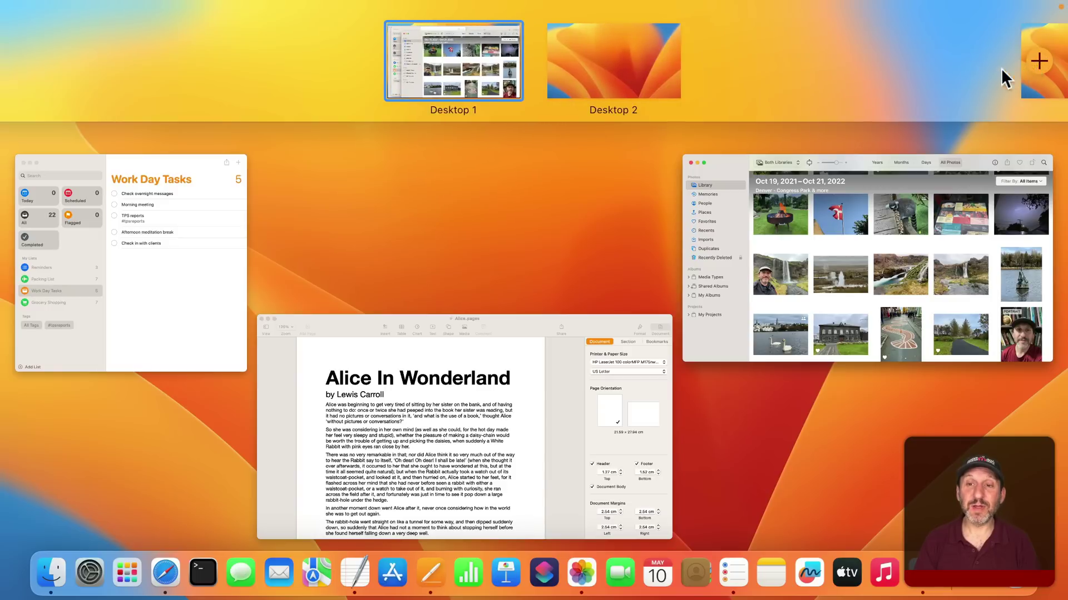
left_click_drag(459, 378, 622, 63)
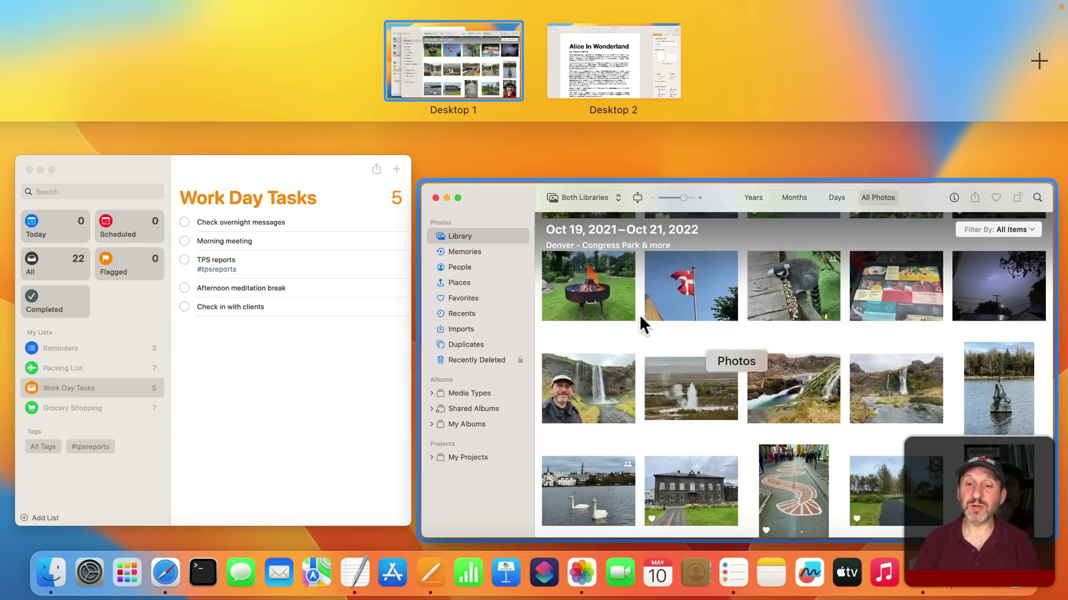
Visit Desktop 2, toggle between desktops with Control-Left/Right, and reopen Mission Control
left_click(614, 49)
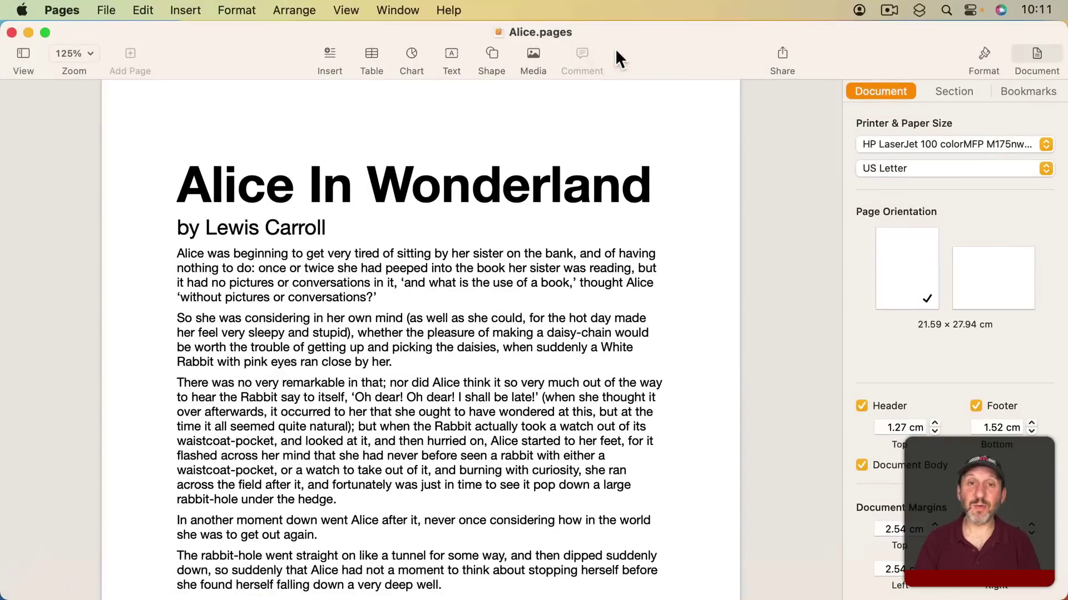
mouse_move(371, 38)
left_mouse_down()
mouse_move(219, 62)
mouse_move(200, 32)
left_mouse_up()
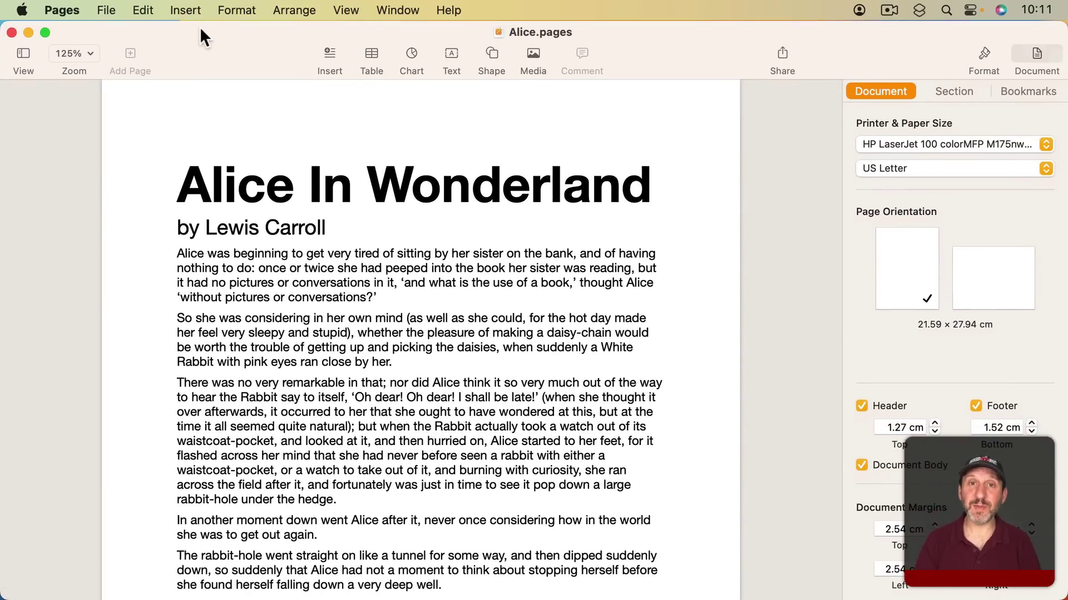
key("ctrl+Left")
key("ctrl+Right")
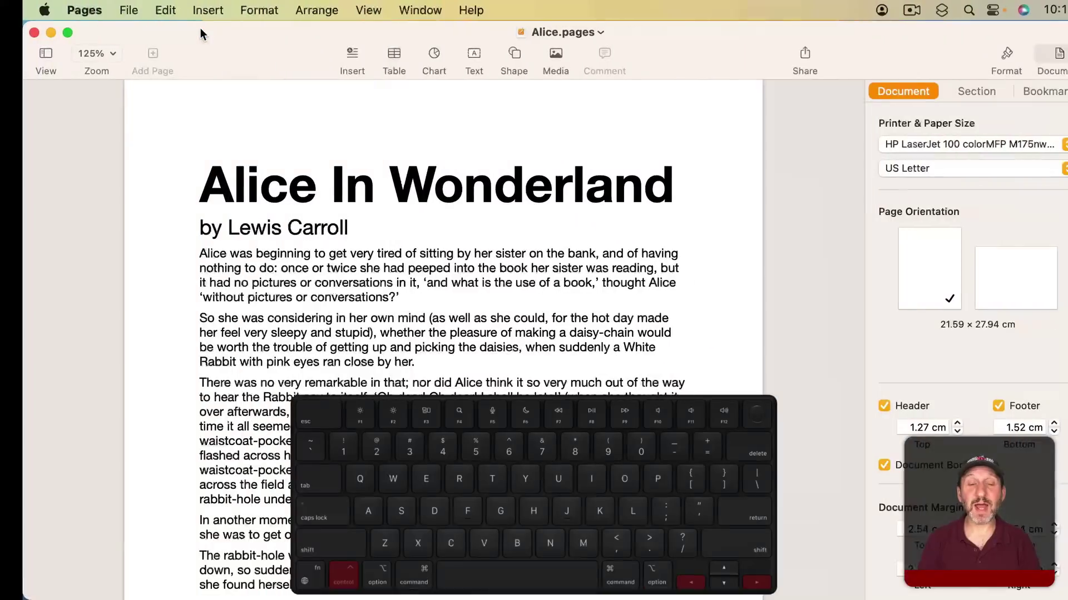
key("ctrl+Up")
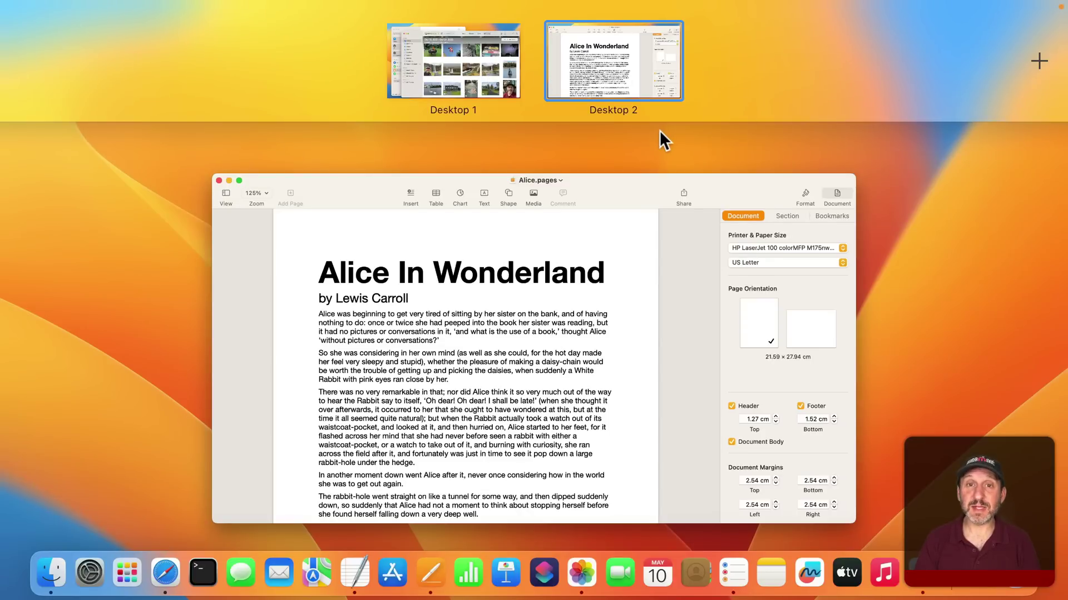
Return to Desktop 1, make Photos full screen, and view all spaces
left_click(463, 63)
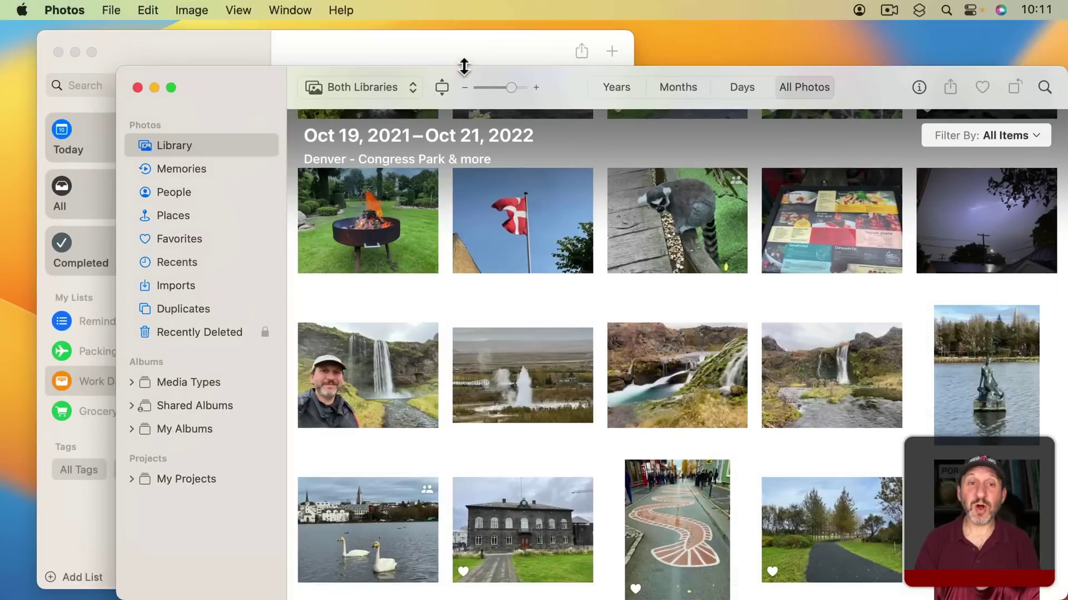
left_click(172, 88)
key("ctrl+Up")
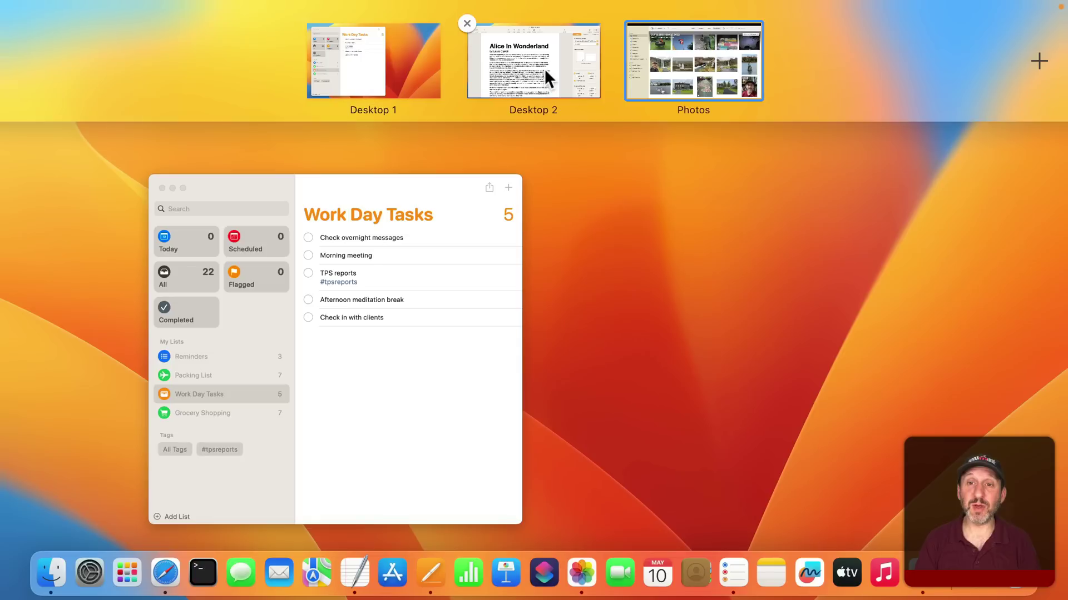
Enter the full-screen Photos space and move between spaces with Control-Left/Right
left_click(704, 62)
key("ctrl+Left")
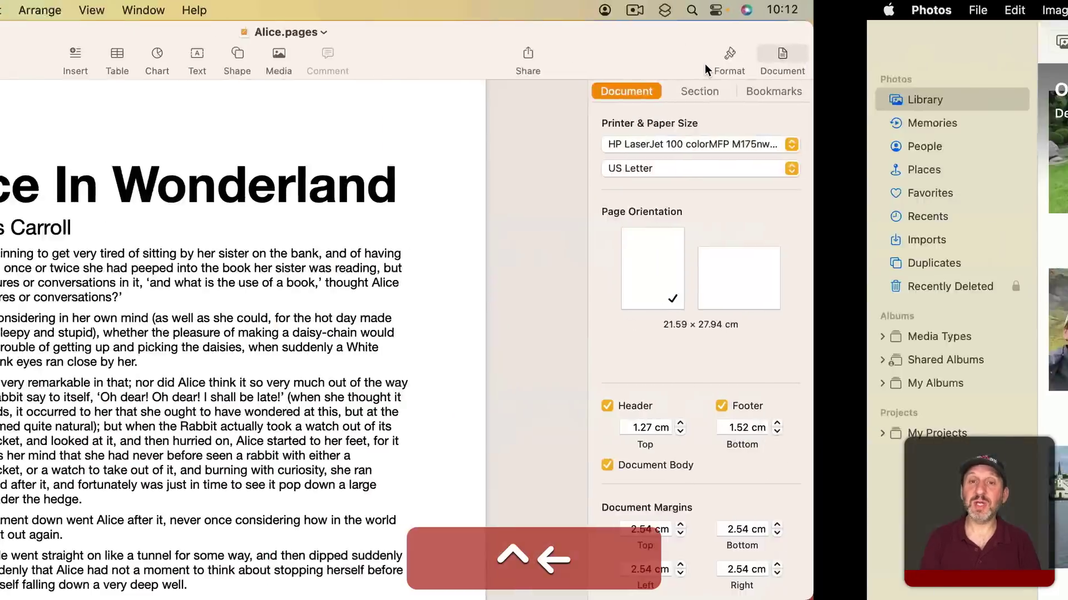
key("ctrl+Left")
key("ctrl+Right")
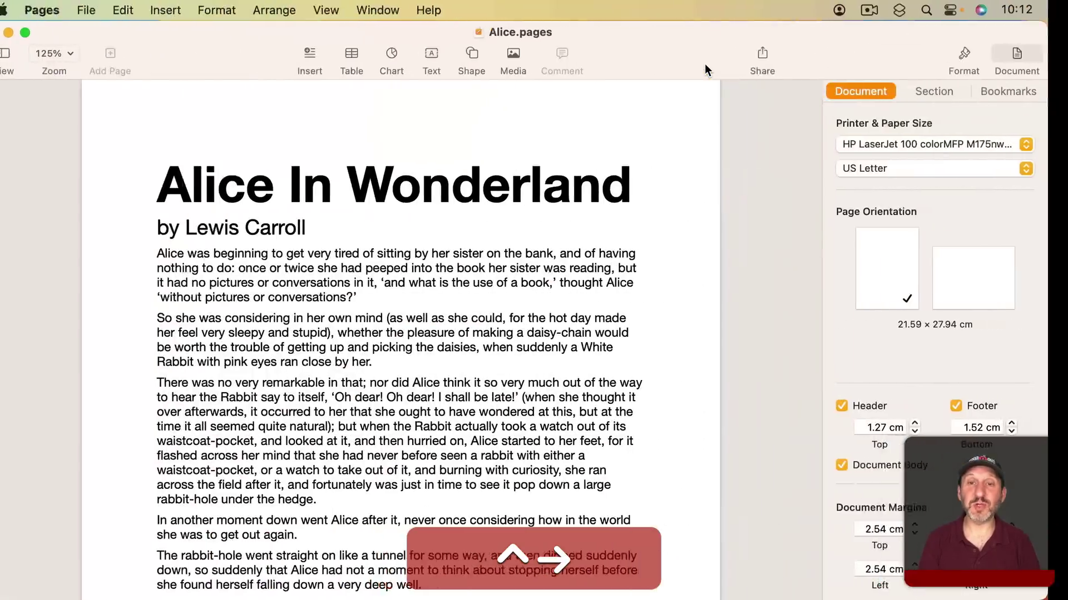
key("ctrl+Right")
key("ctrl+Right")
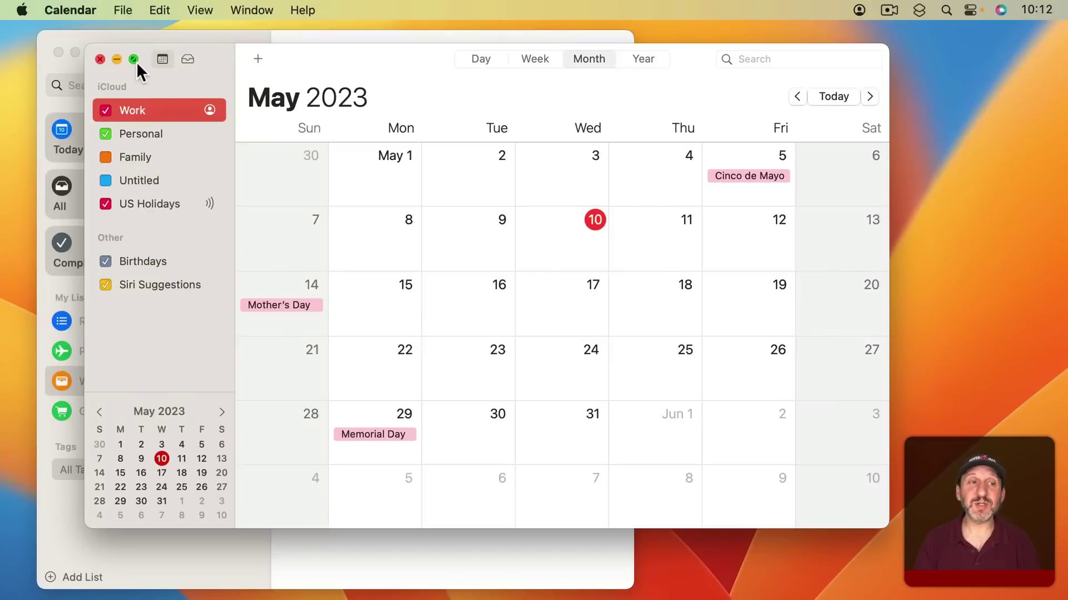
mouse_move(134, 59)
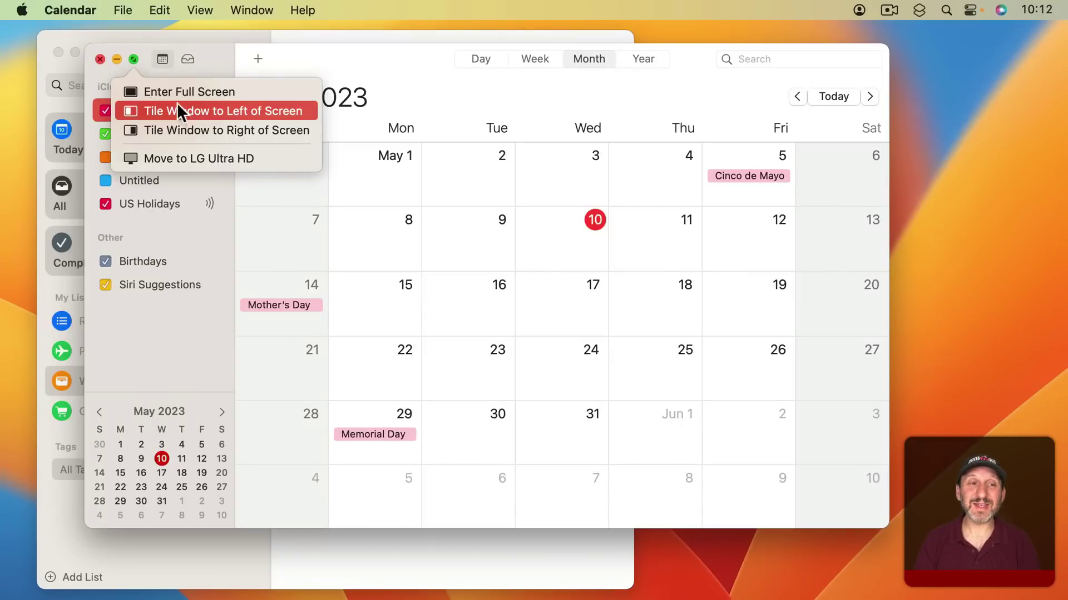
Tile Calendar and Reminders in Split View, adjust the divider, then open Mission Control
left_click(196, 132)
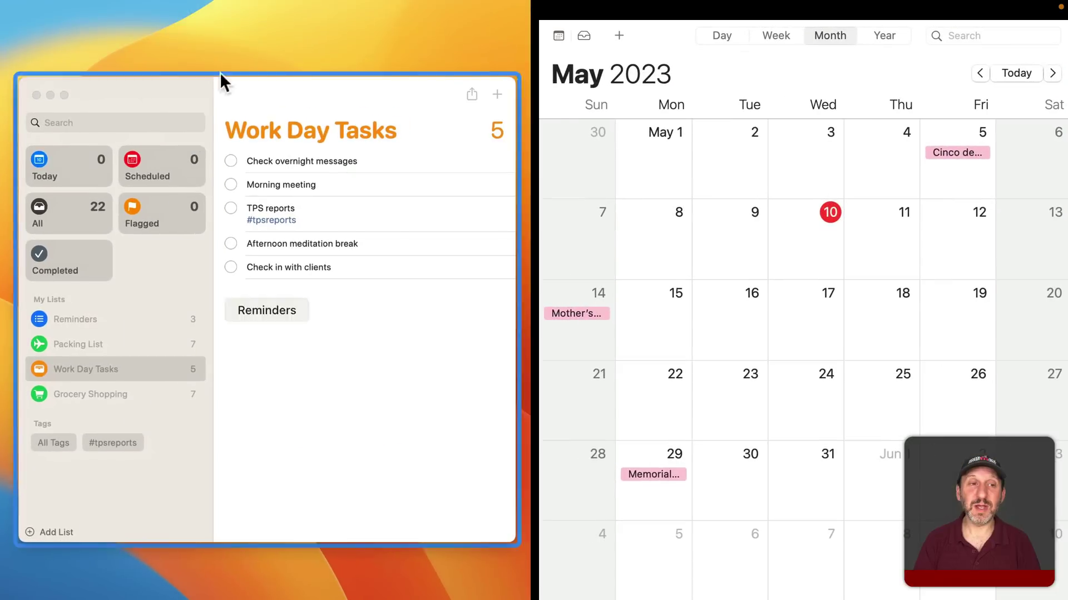
left_click(173, 96)
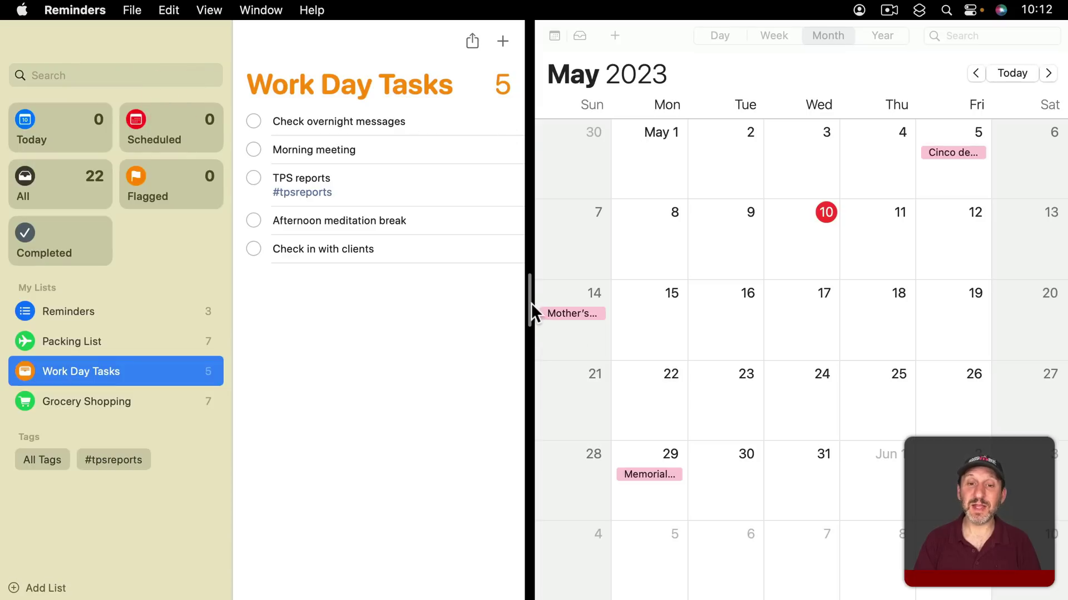
left_click_drag(530, 309, 494, 317)
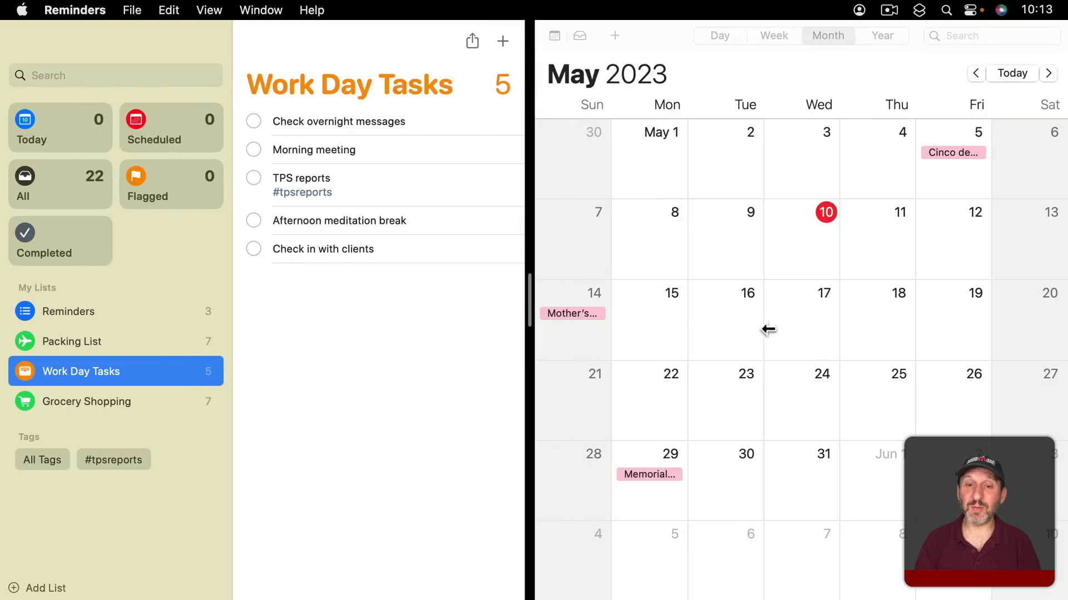
left_click_drag(495, 317, 508, 318)
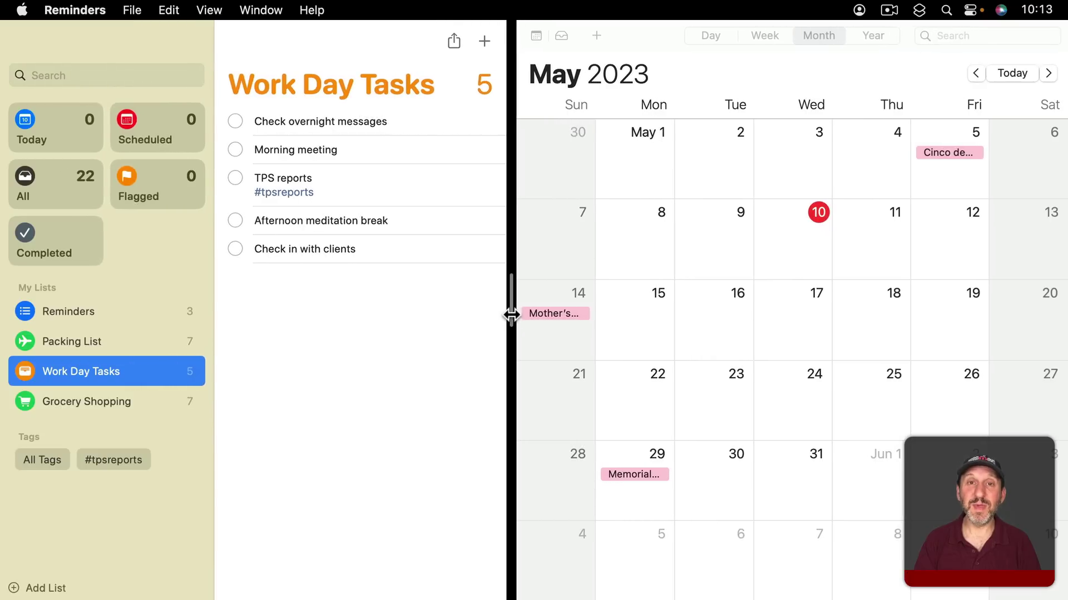
key("ctrl+Up")
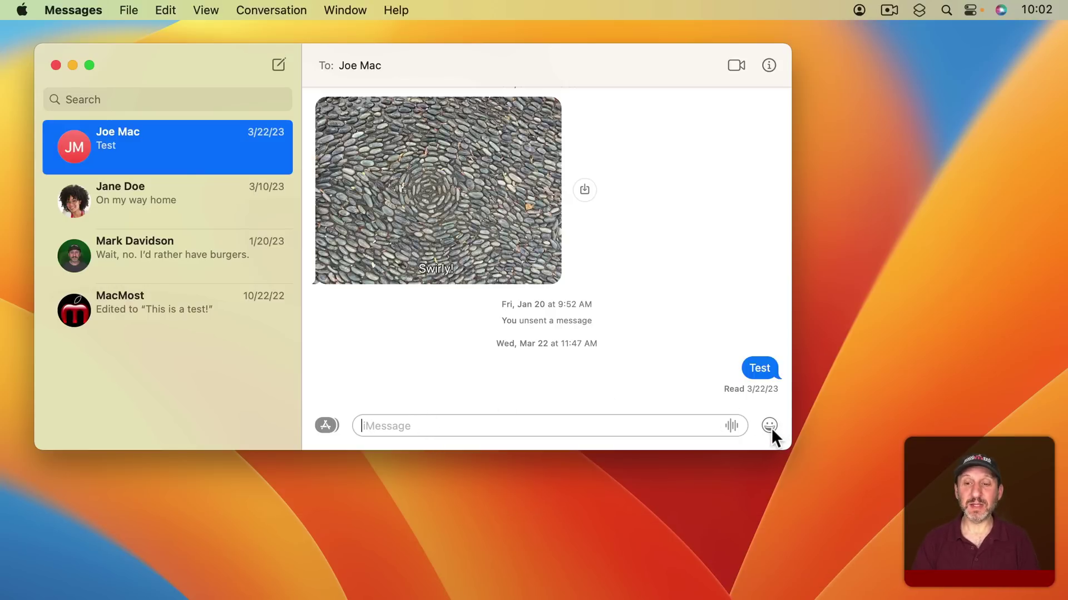
Open and close the emoji picker via its button, then reopen it with Control-Command-Space
left_click(769, 426)
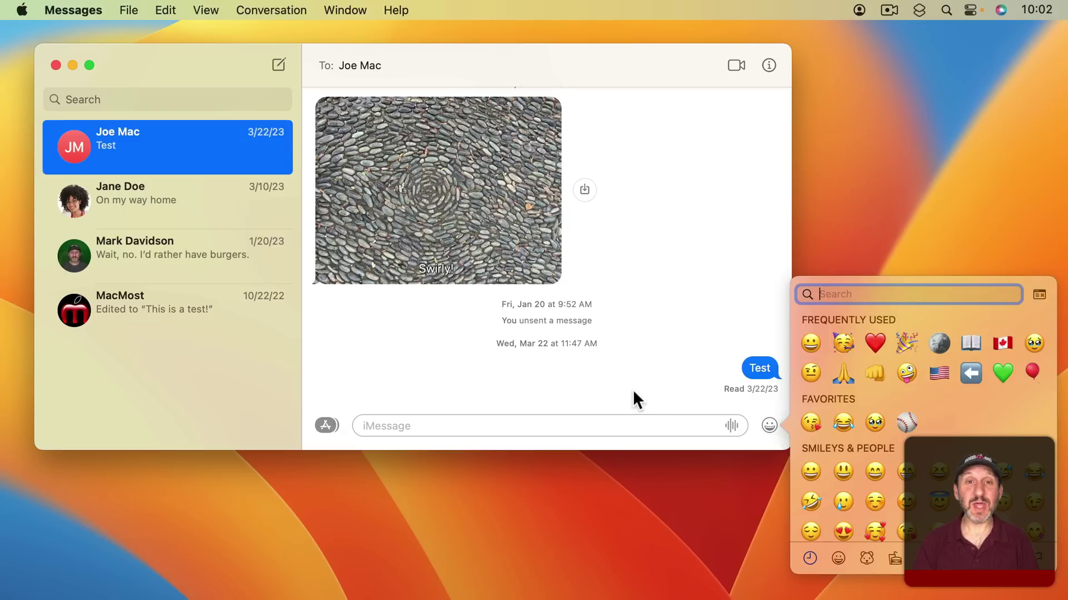
left_click(631, 392)
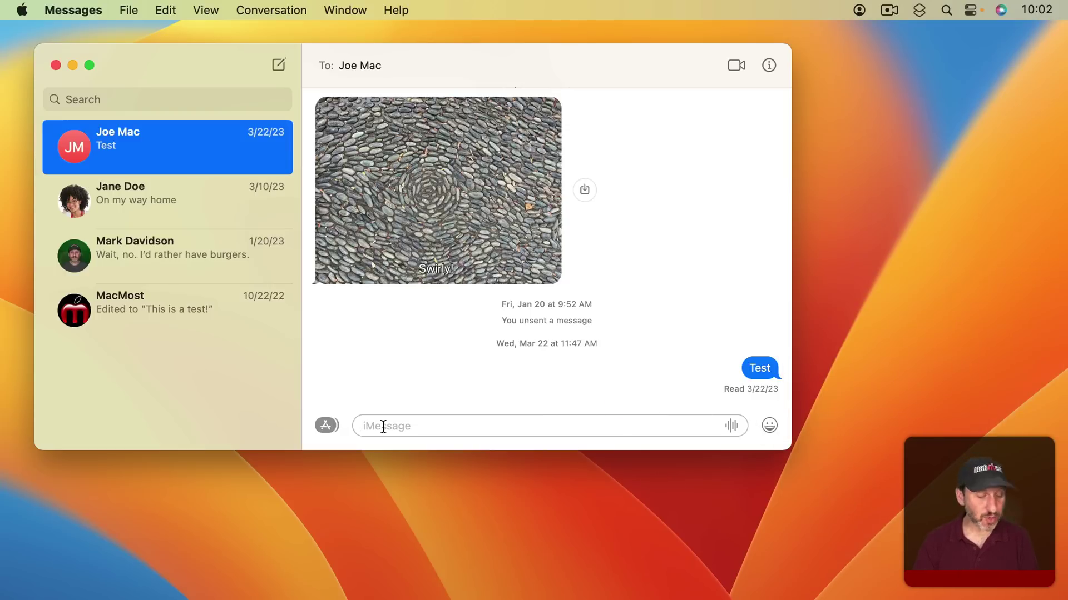
key("ctrl+super+space")
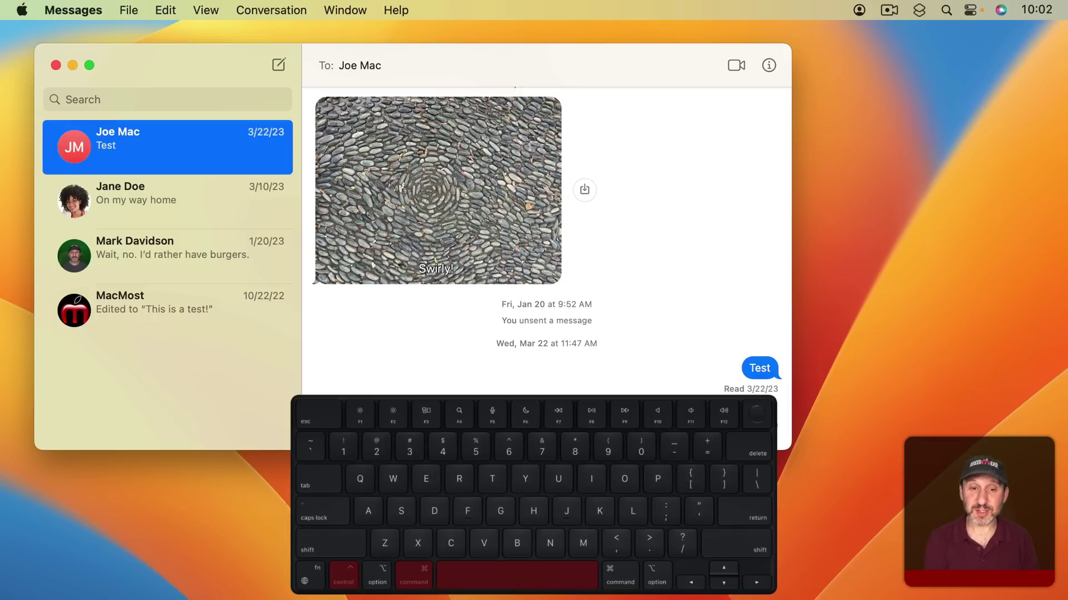
key("ctrl+super+space")
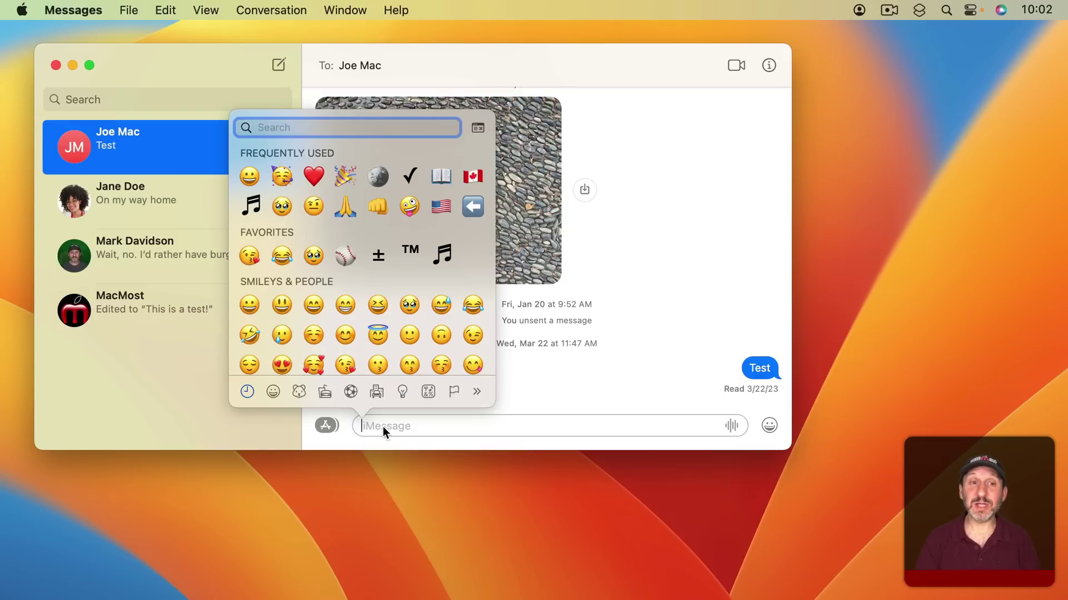
scroll(373, 334, "down", 2)
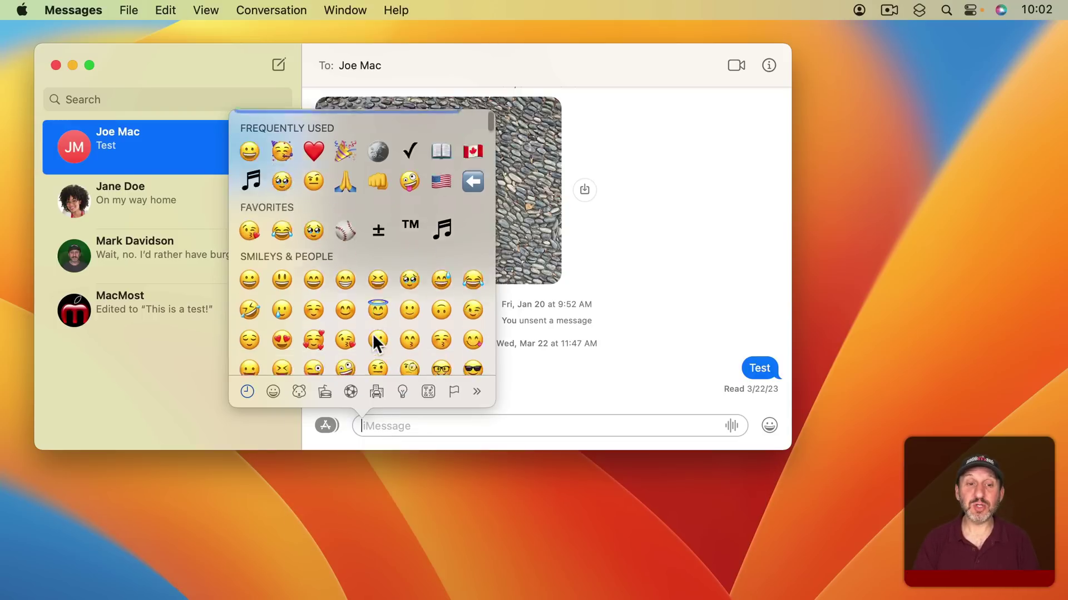
scroll(373, 335, "down", 5)
scroll(373, 333, "up", 7)
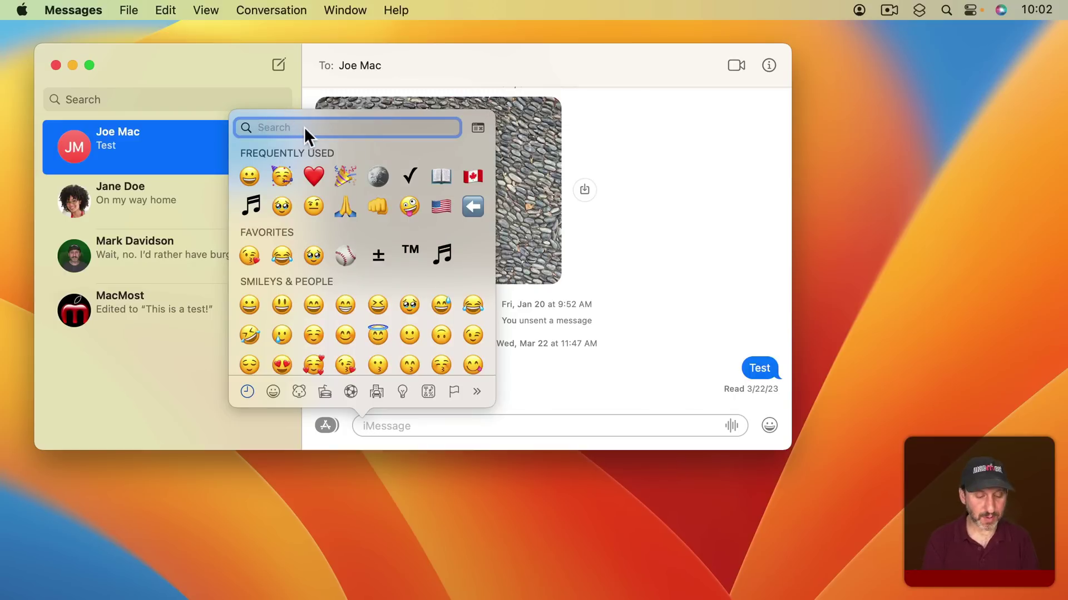
type("smile")
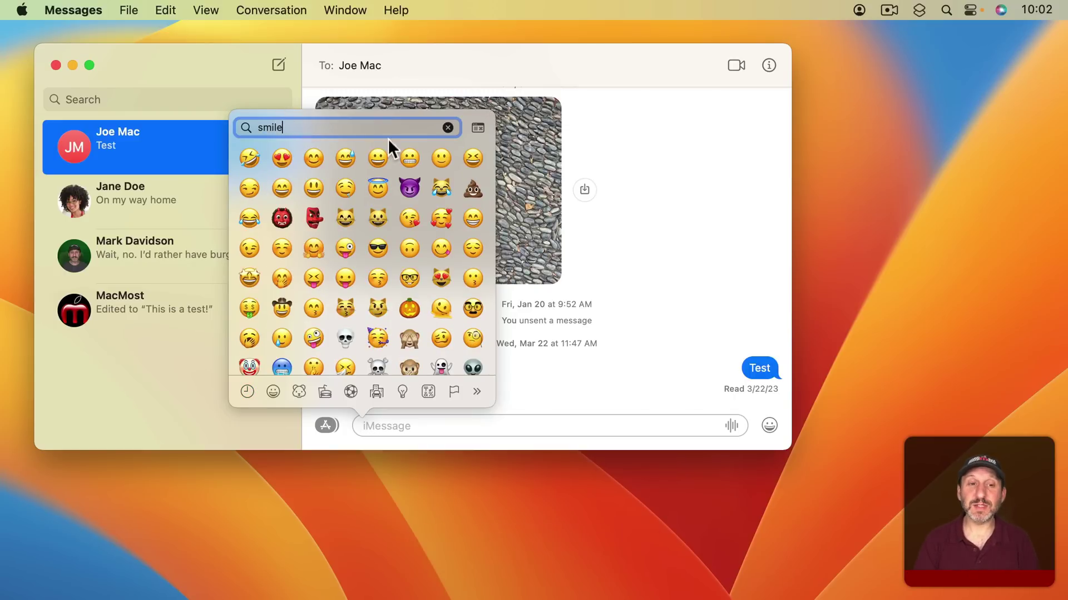
Insert the smiling face emoji, remove it, then reopen the picker with fn-E
left_click(315, 155)
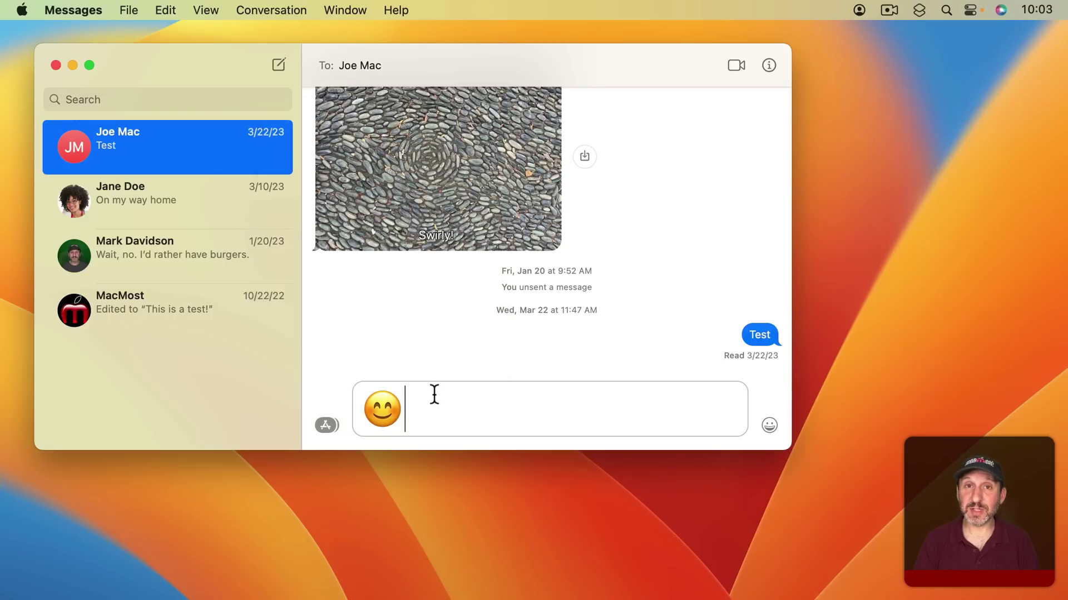
key("Return")
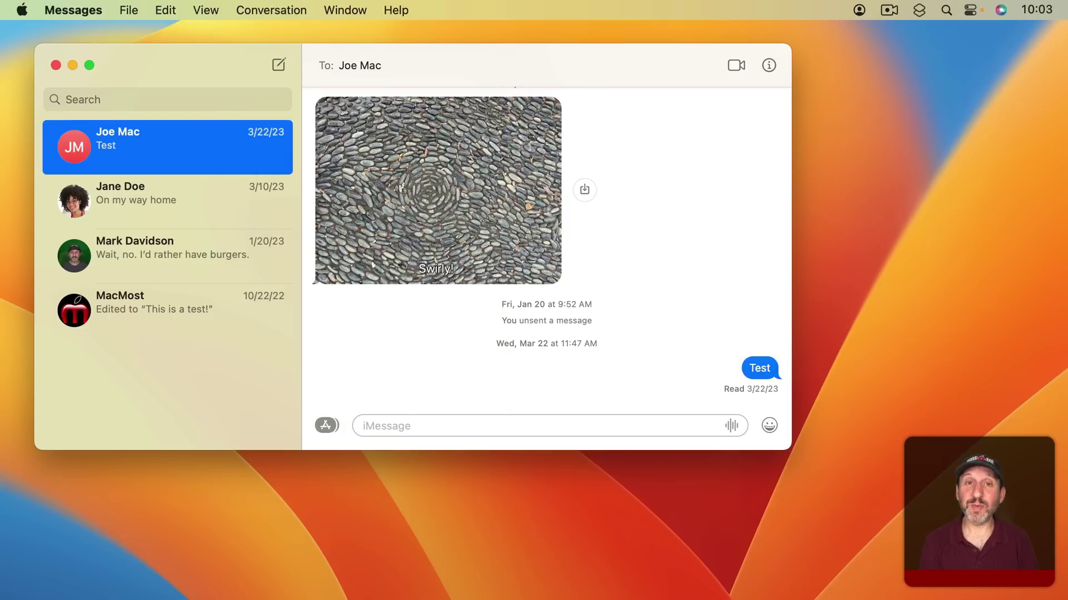
key("fn+e")
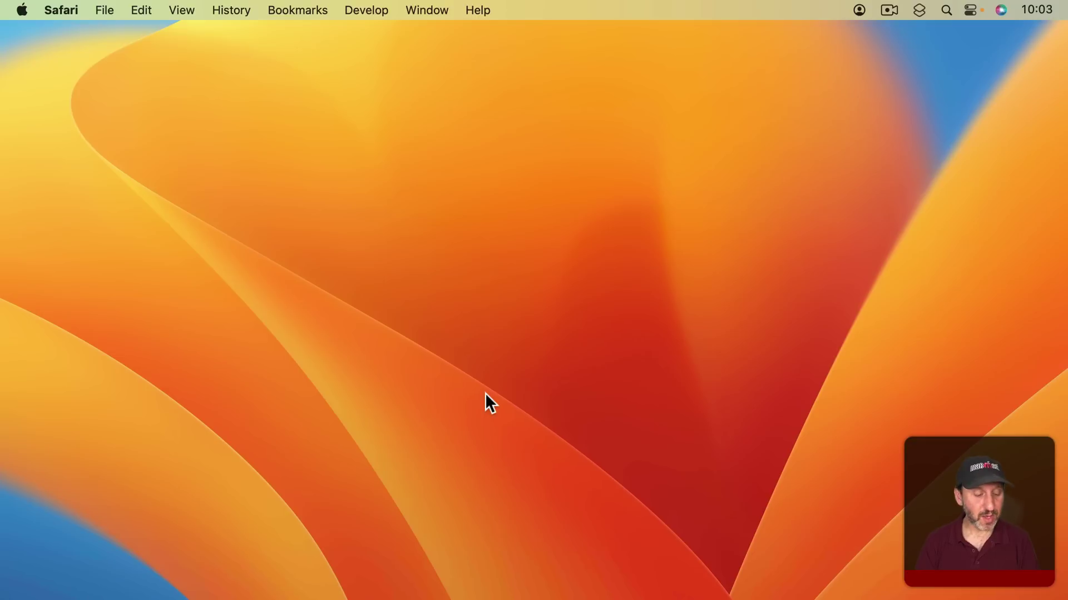
Bring up the Screenshot toolbar and choose Capture Selected Portion
key("super+shift+5")
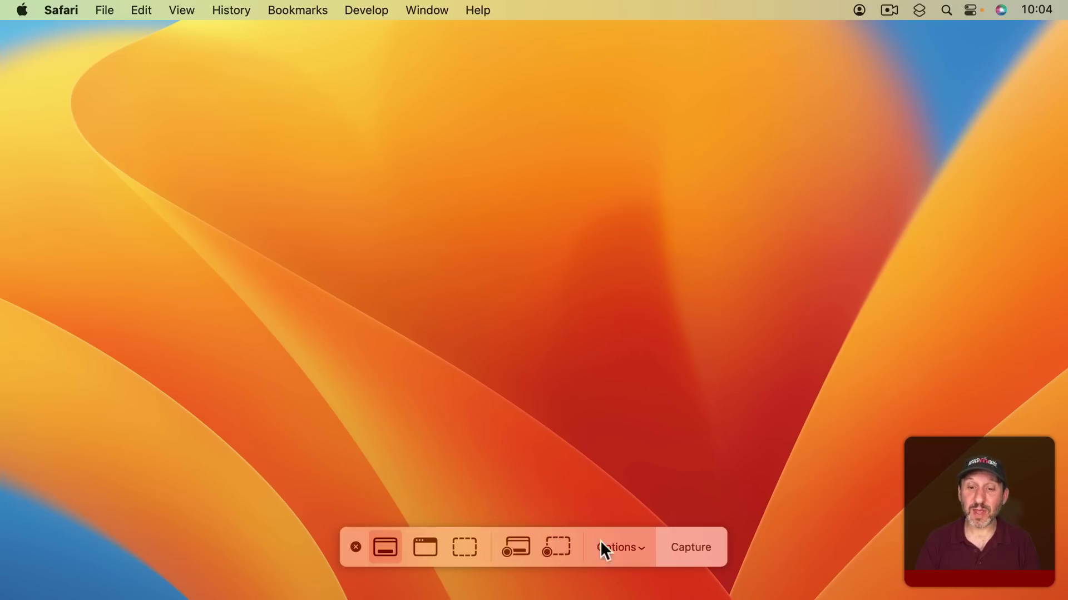
left_click(618, 551)
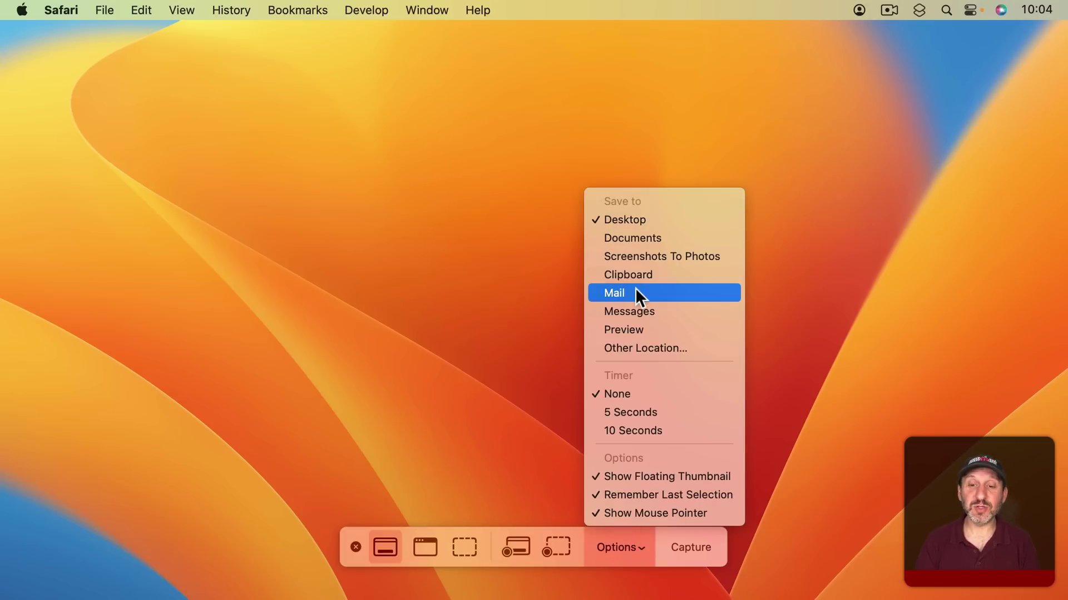
left_click(643, 515)
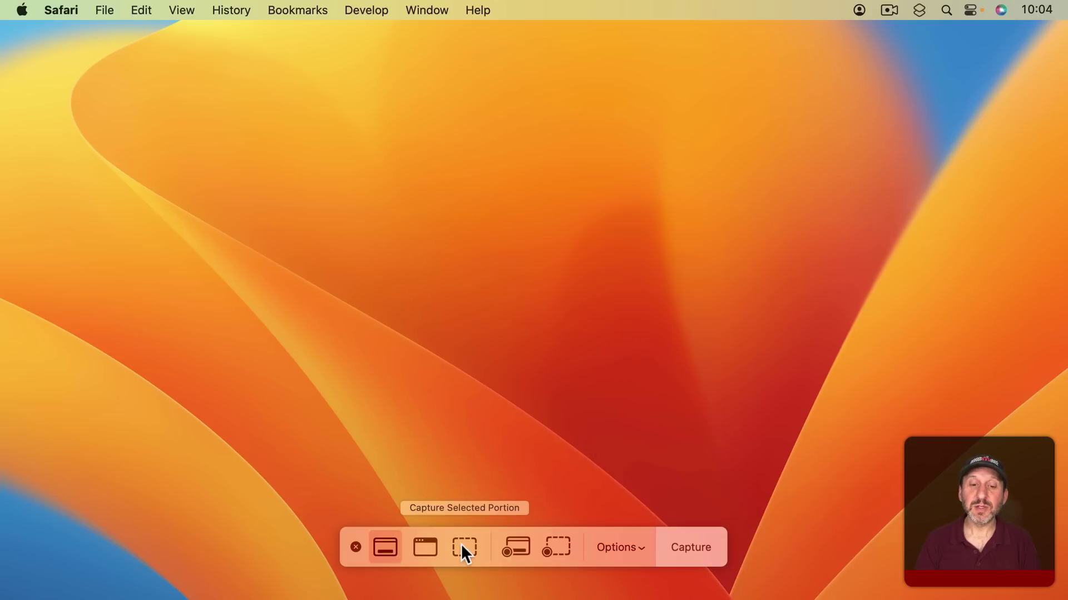
left_click(462, 544)
Capture an adjusted rectangular desktop area and open its thumbnail preview
left_click_drag(346, 147, 730, 389)
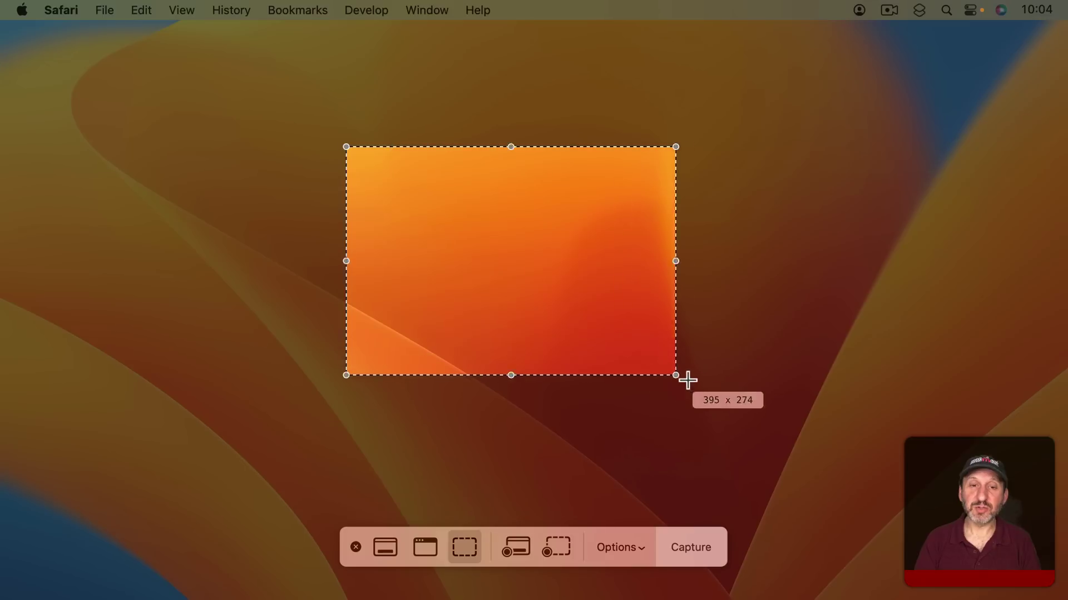
mouse_move(671, 256)
left_mouse_down()
mouse_move(636, 223)
mouse_move(643, 235)
left_mouse_up()
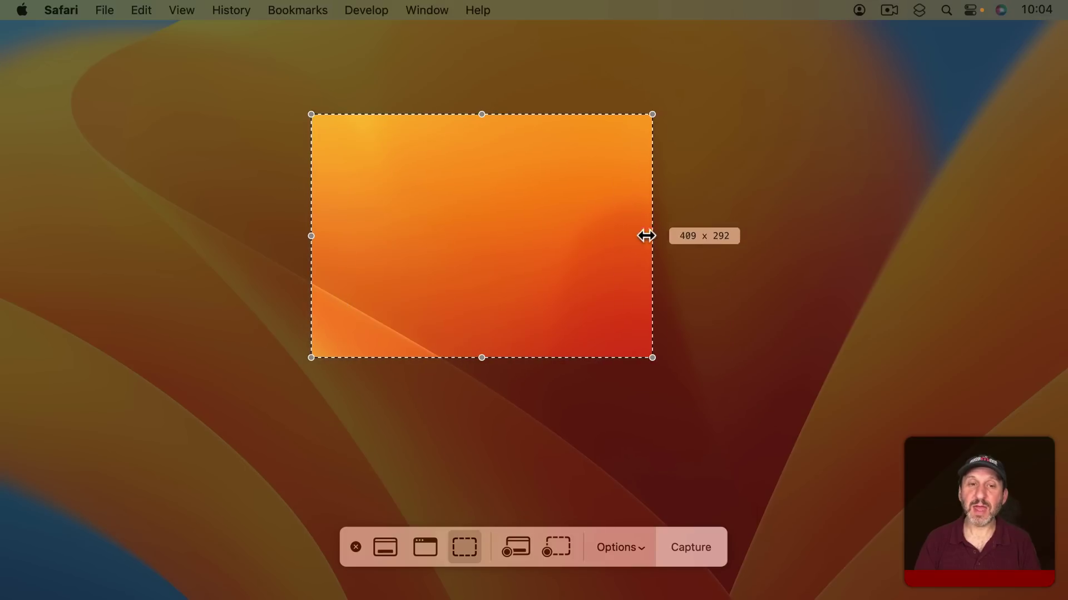
left_click(682, 547)
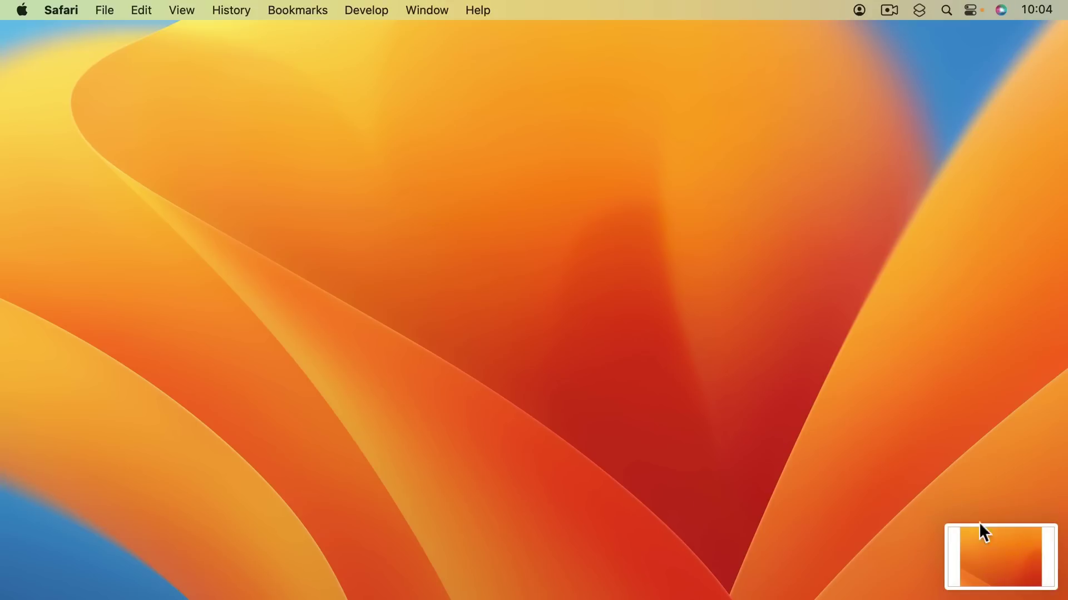
left_click(1000, 554)
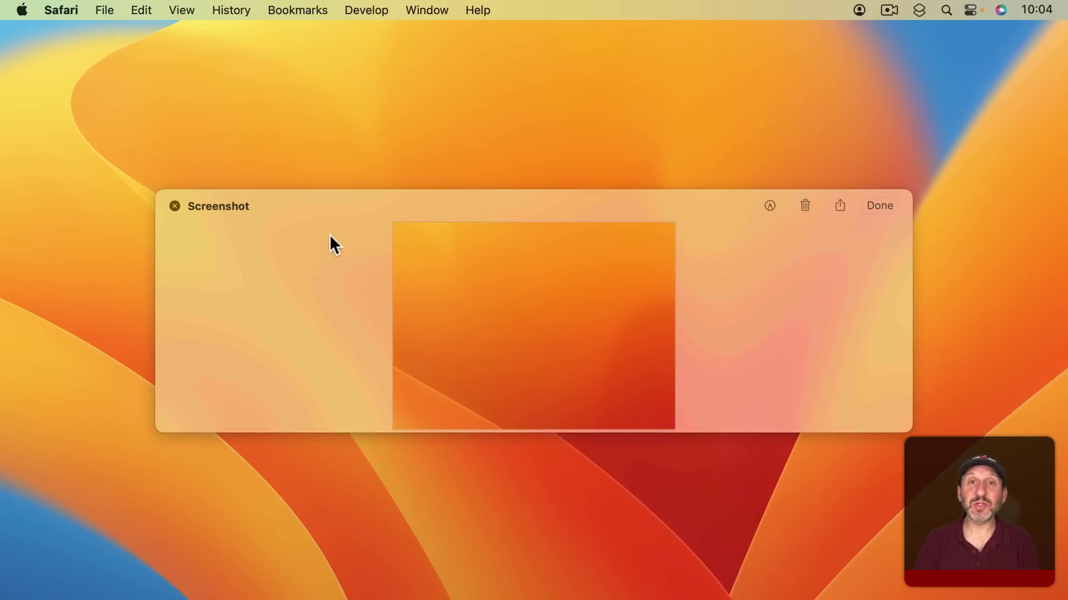
Turn on Markup and browse the Shapes and Share menus without choosing anything
left_click(767, 206)
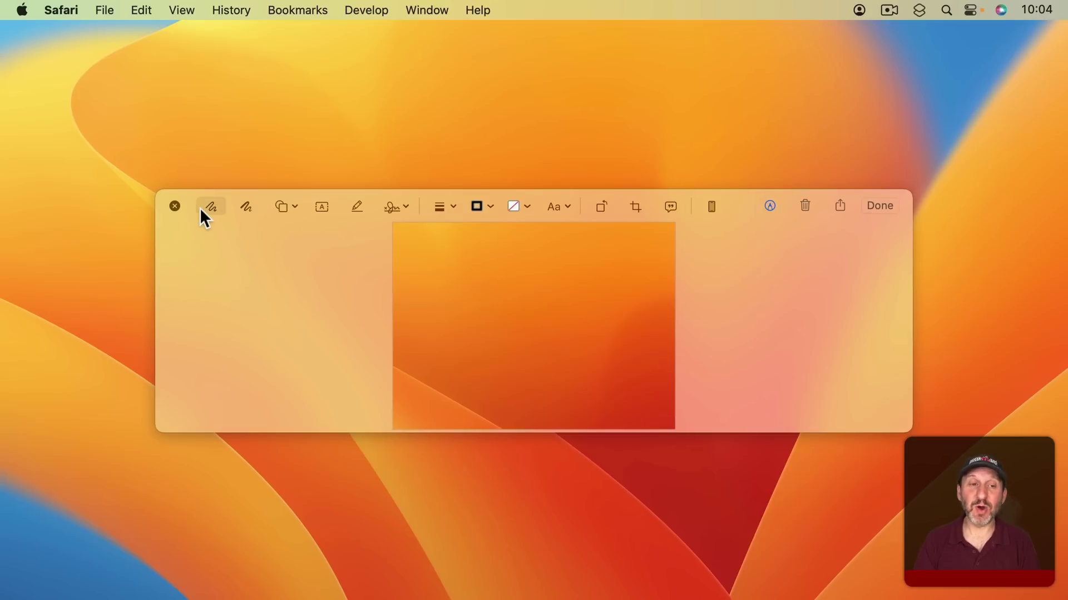
left_click(287, 206)
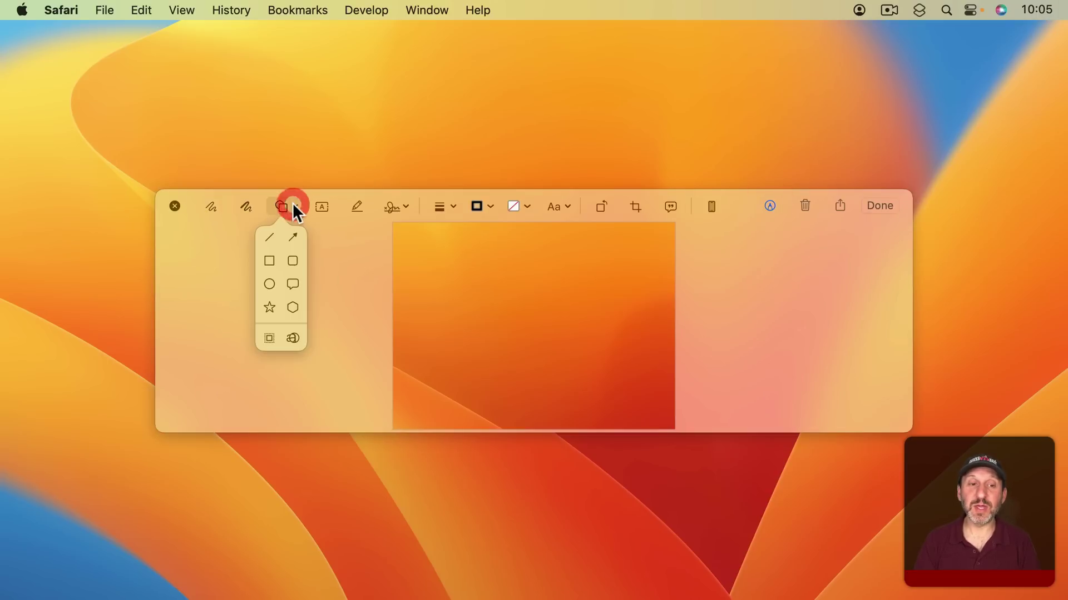
left_click(346, 229)
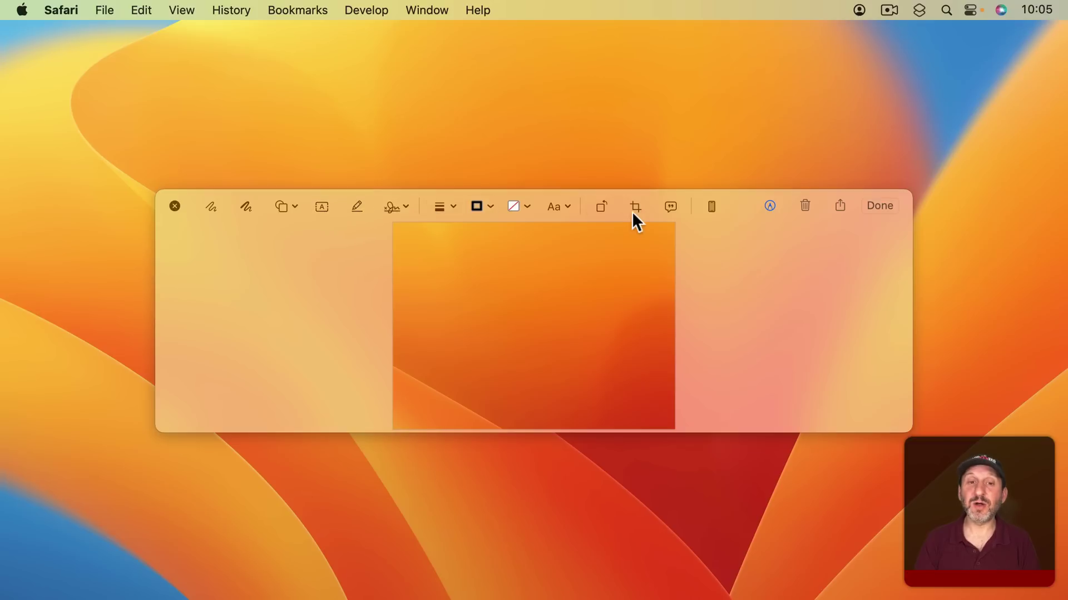
left_click(838, 203)
left_click(729, 248)
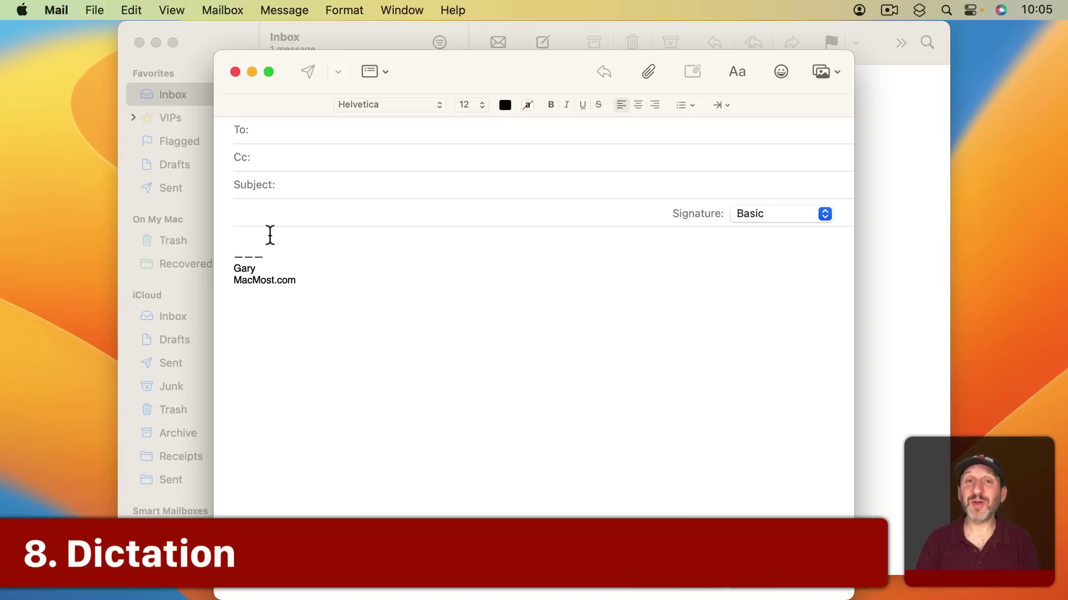
Keep the Keyboard dictation shortcut at Press Control Key Twice, then close System Settings
left_click(22, 15)
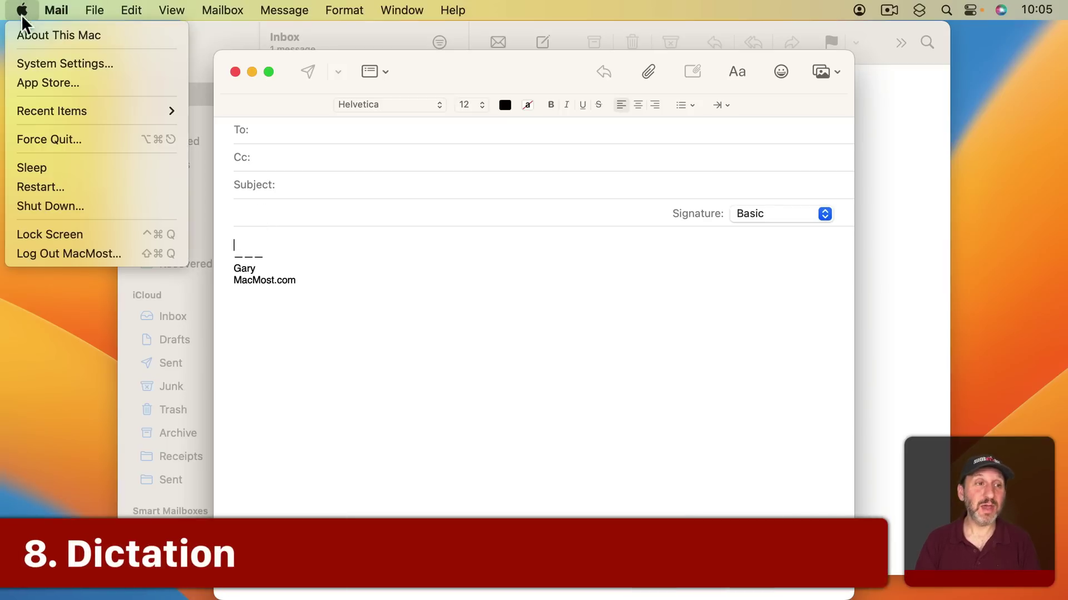
left_click(37, 63)
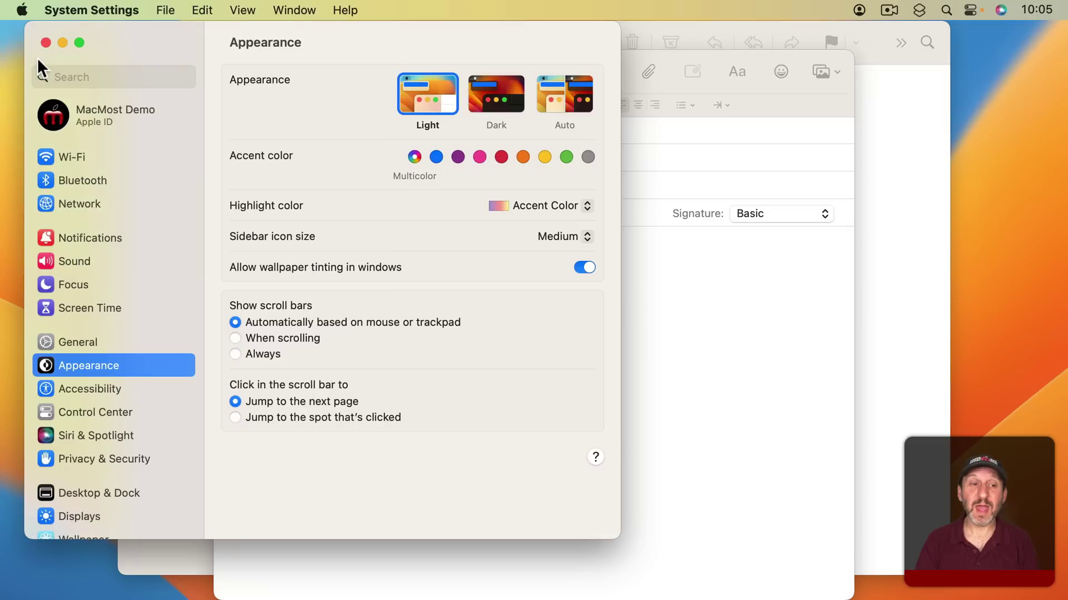
scroll(133, 431, "down", 10)
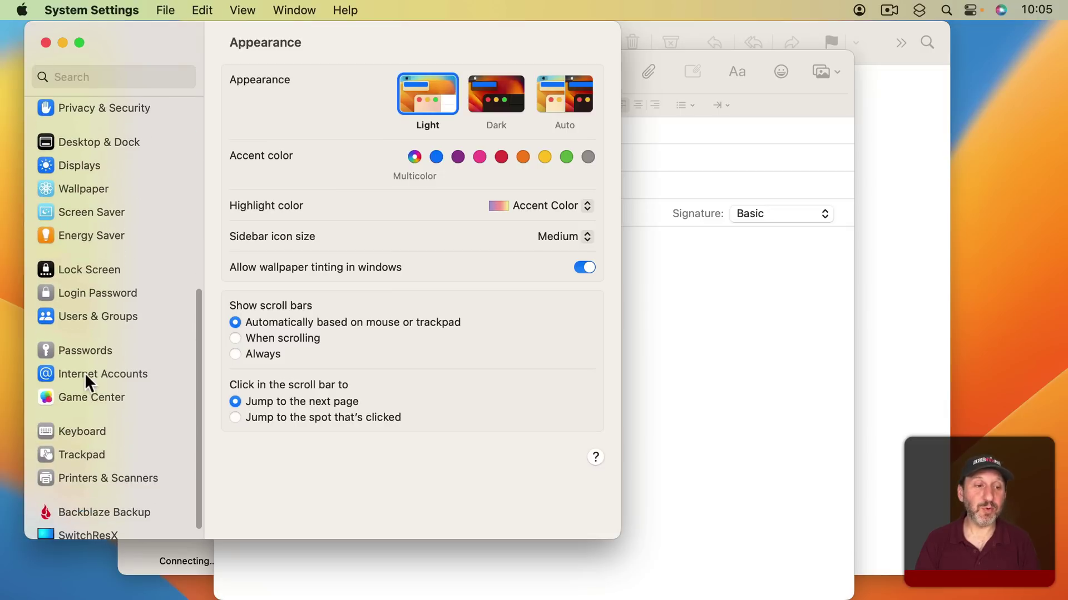
left_click(88, 437)
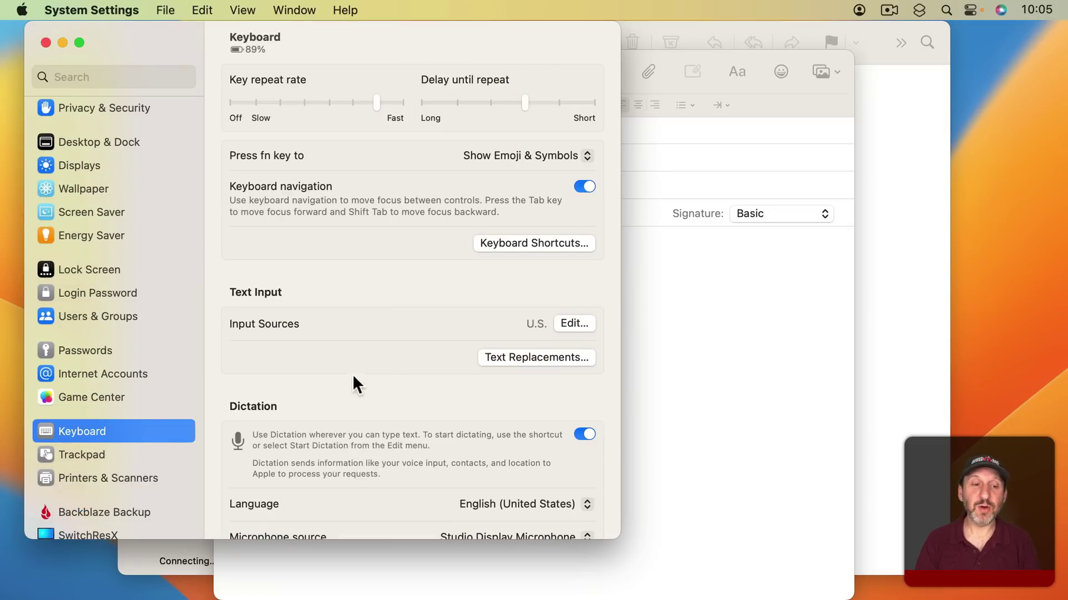
scroll(493, 448, "down", 3)
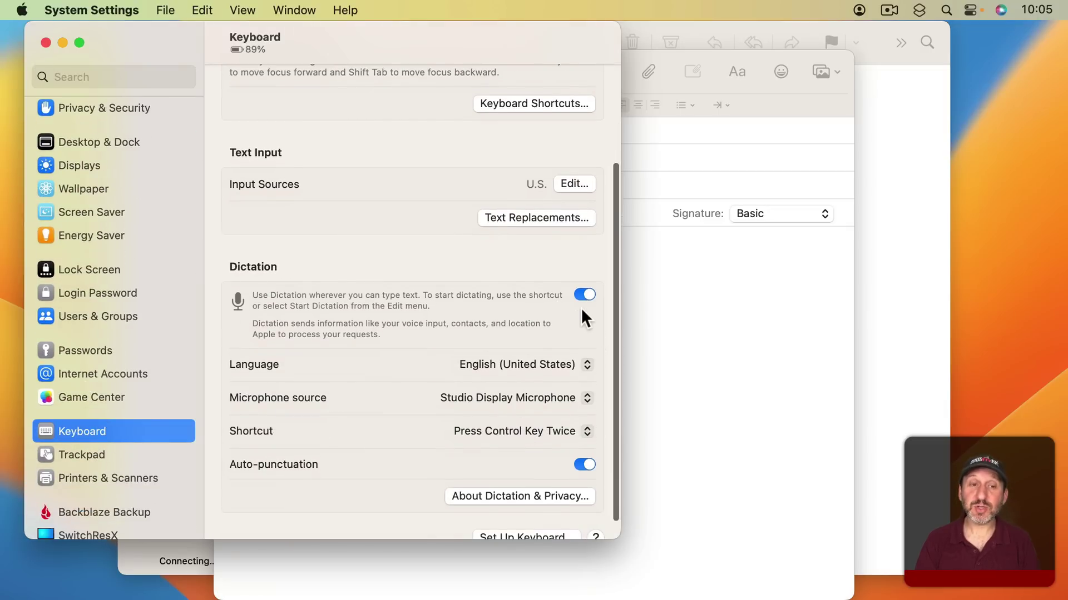
left_click(491, 430)
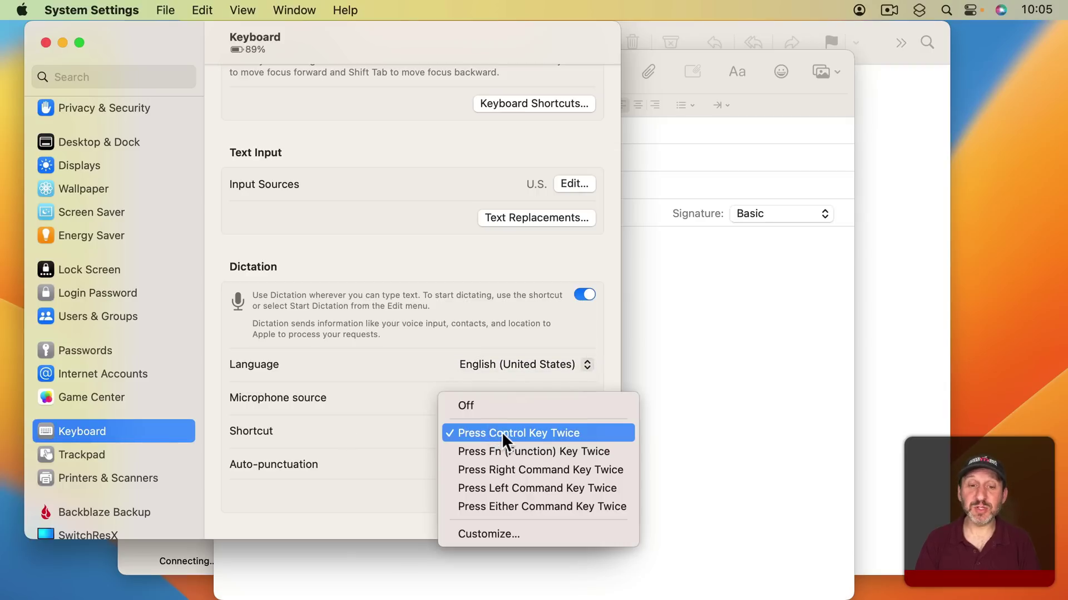
left_click(379, 430)
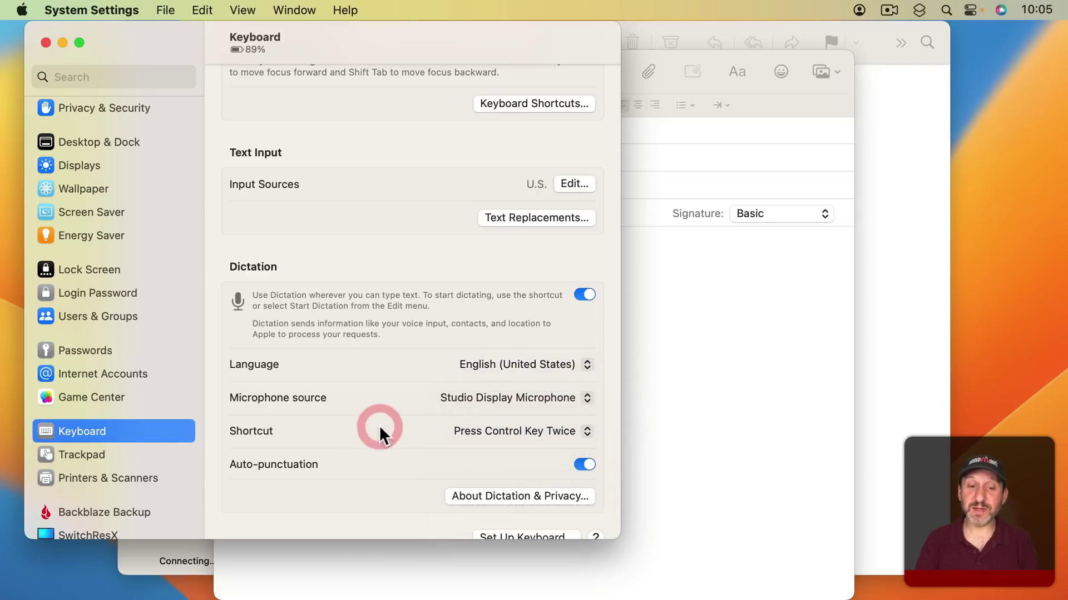
left_click(46, 41)
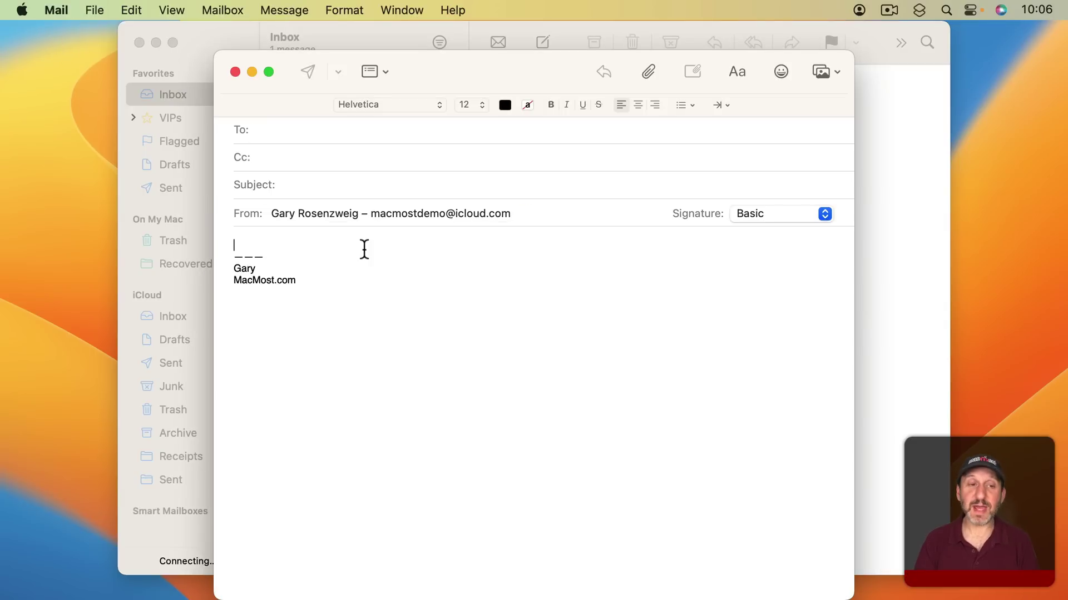
Start dictation in the message body and speak 'The quick brown fox jumps over the lazy dog.'
left_click(240, 244)
key("ctrl")
key("ctrl")
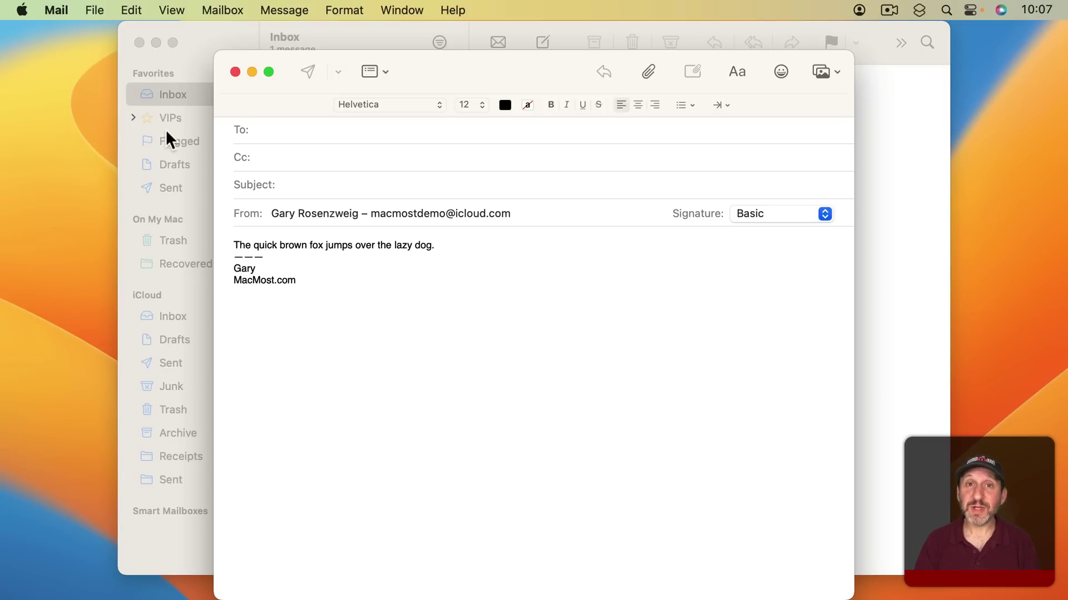
Open Accessibility > Voice Control in System Settings and browse its Commands list
left_click(21, 10)
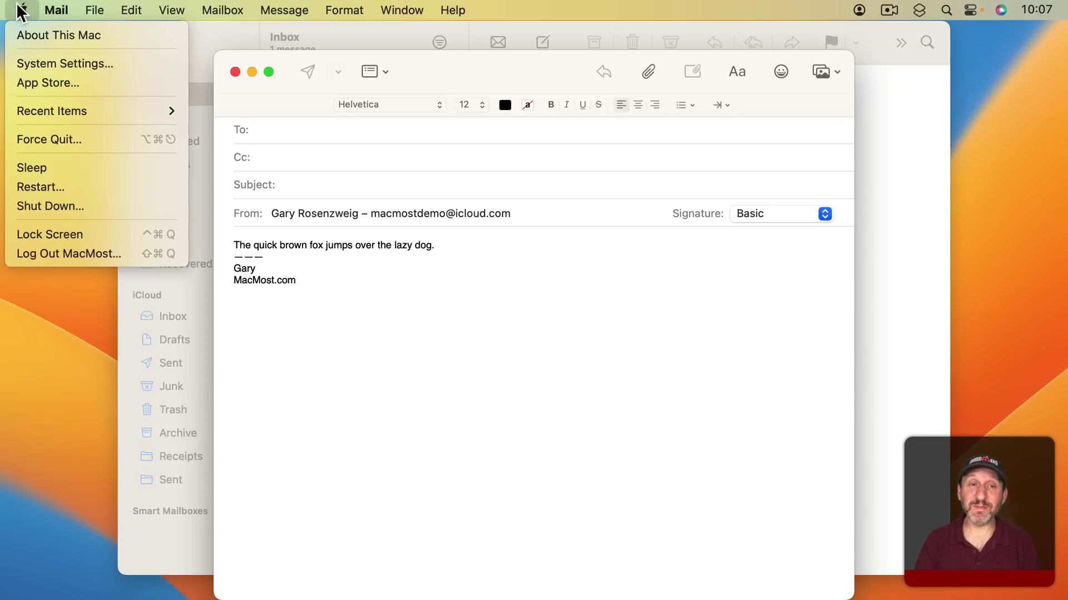
left_click(29, 61)
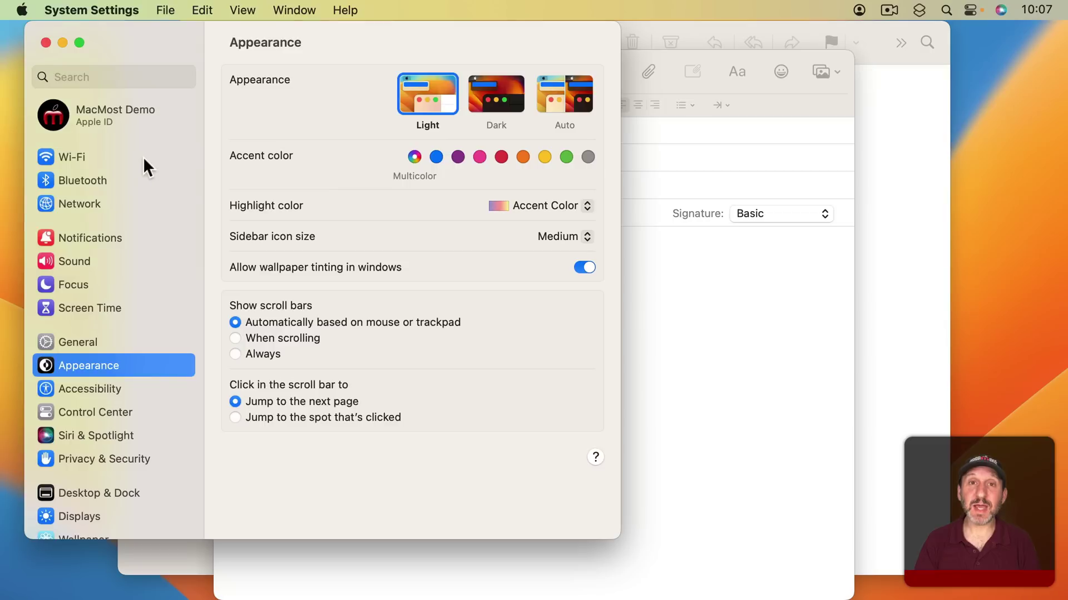
scroll(124, 354, "down", 3)
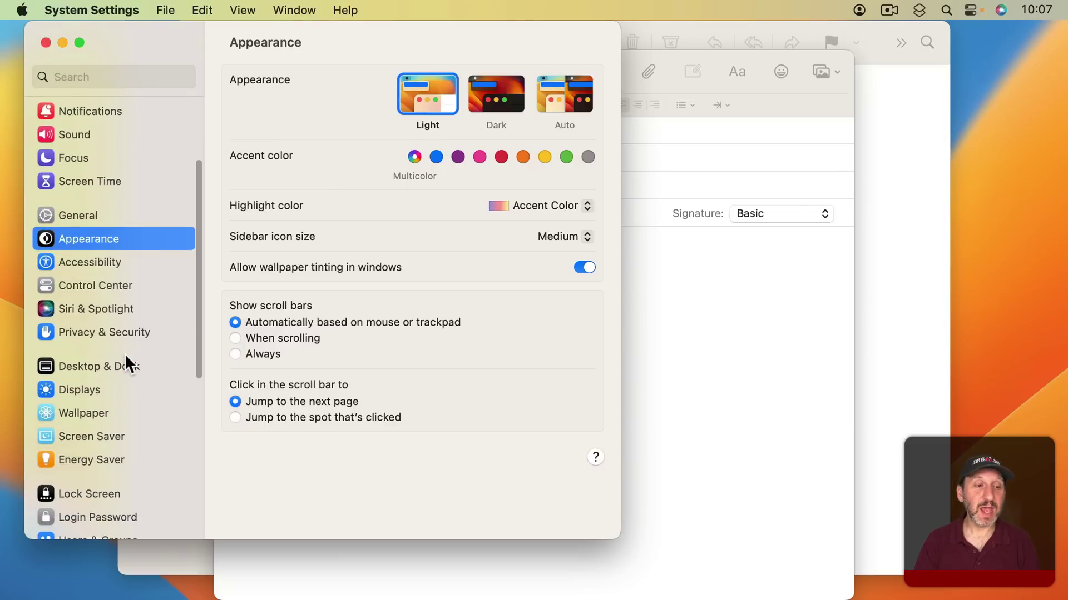
left_click(90, 260)
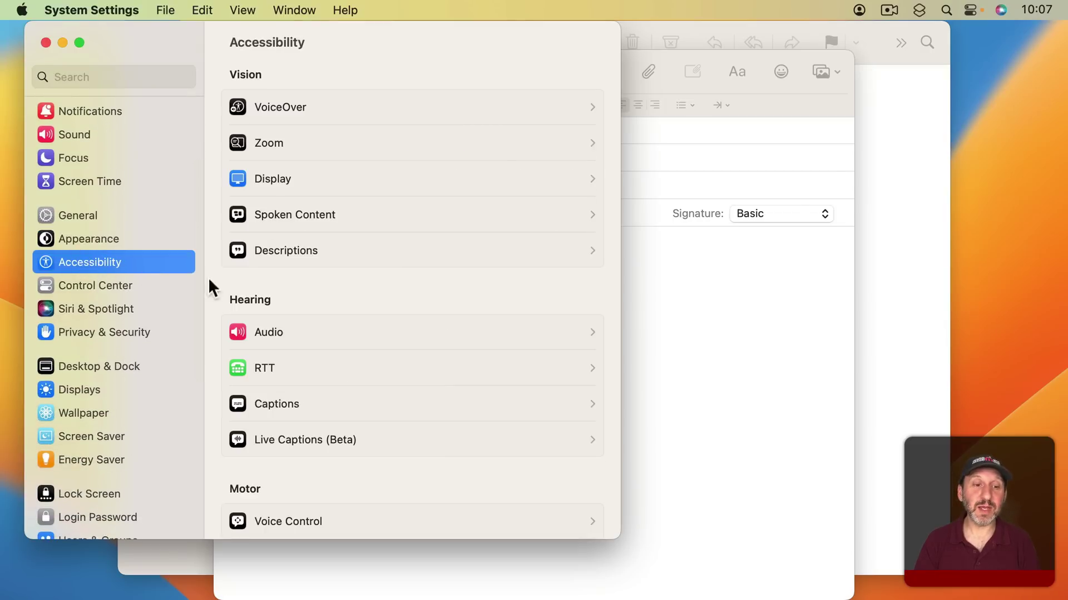
scroll(307, 313, "down", 3)
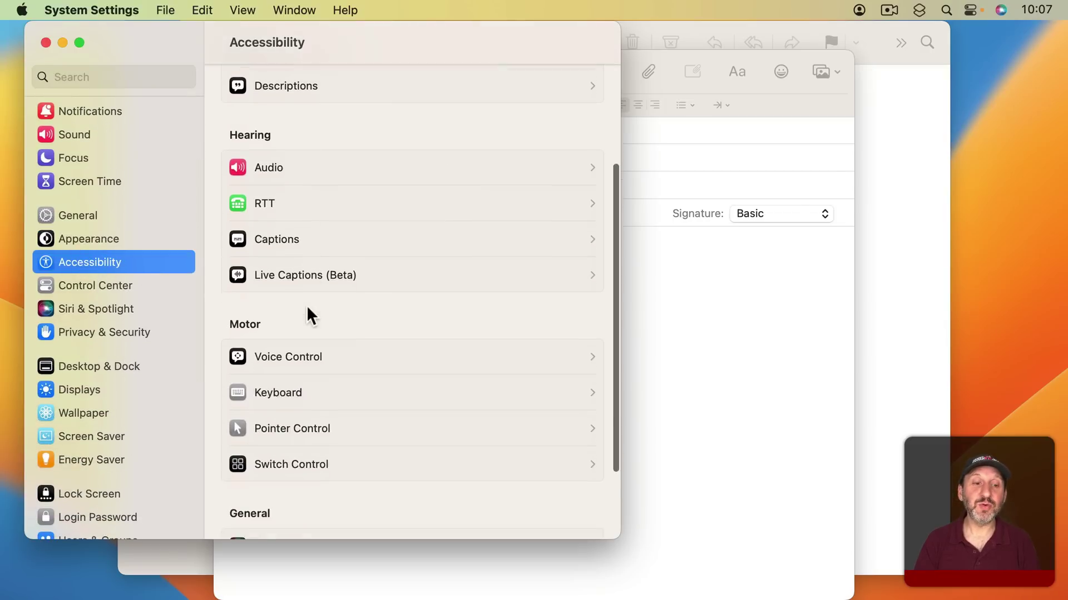
left_click(307, 357)
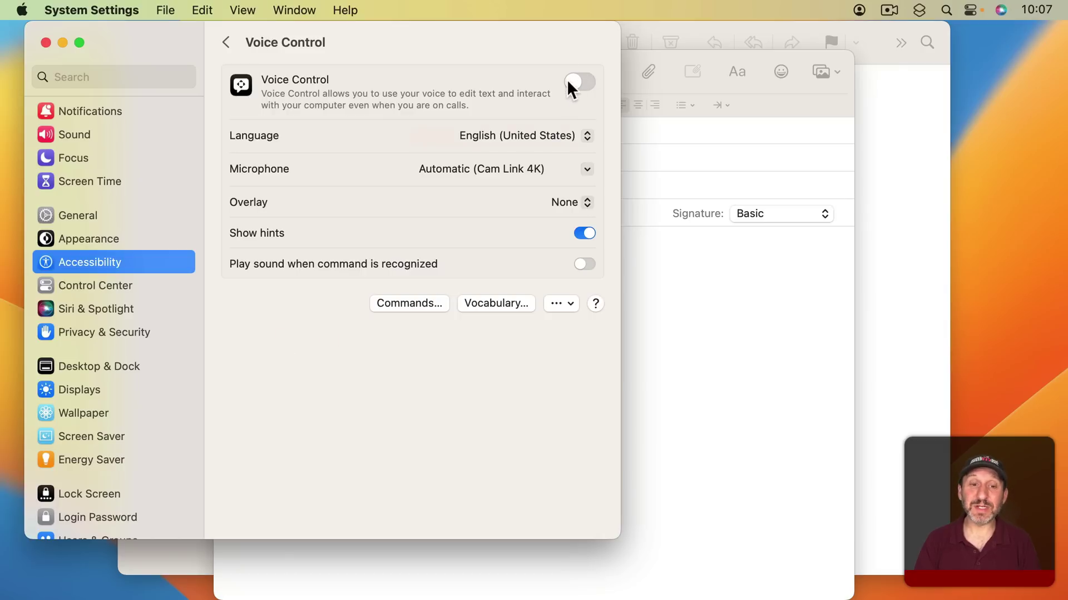
left_click(425, 303)
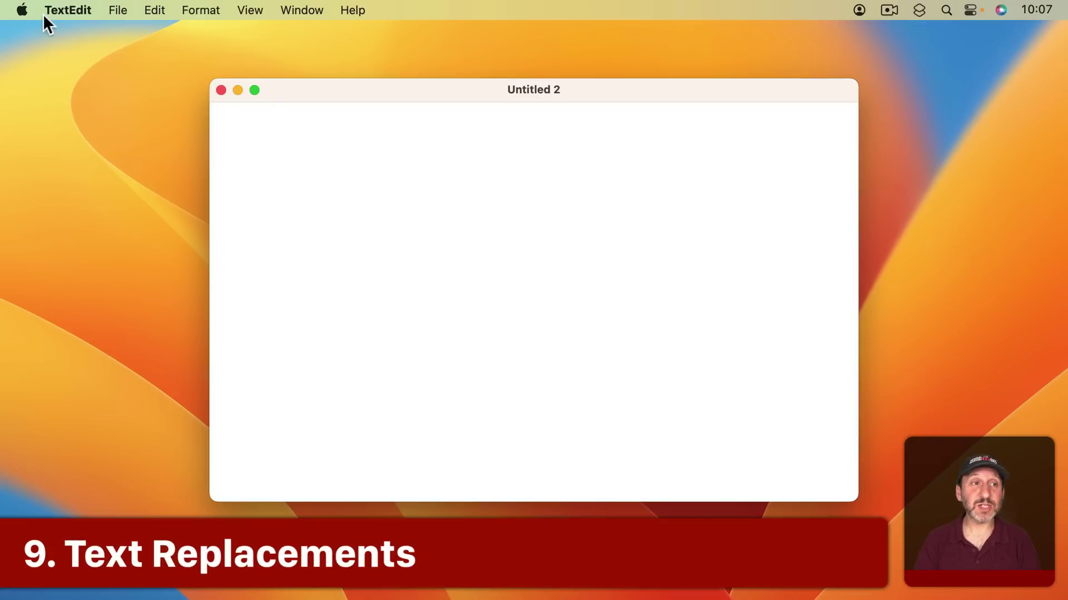
Open the Keyboard Text Replacements list in System Settings
left_click(22, 10)
left_click(31, 56)
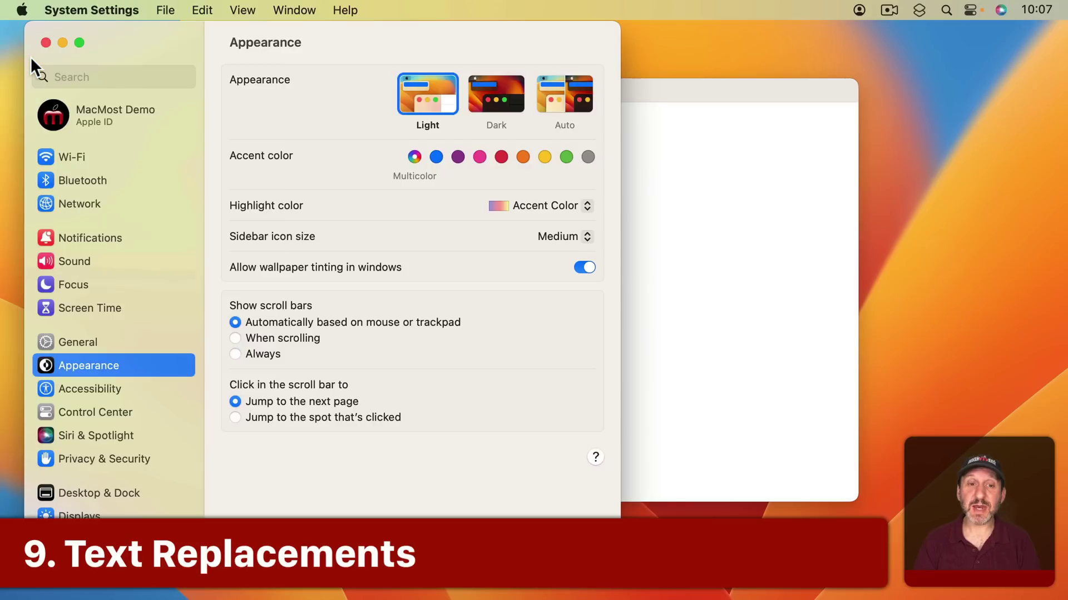
scroll(109, 408, "down", 10)
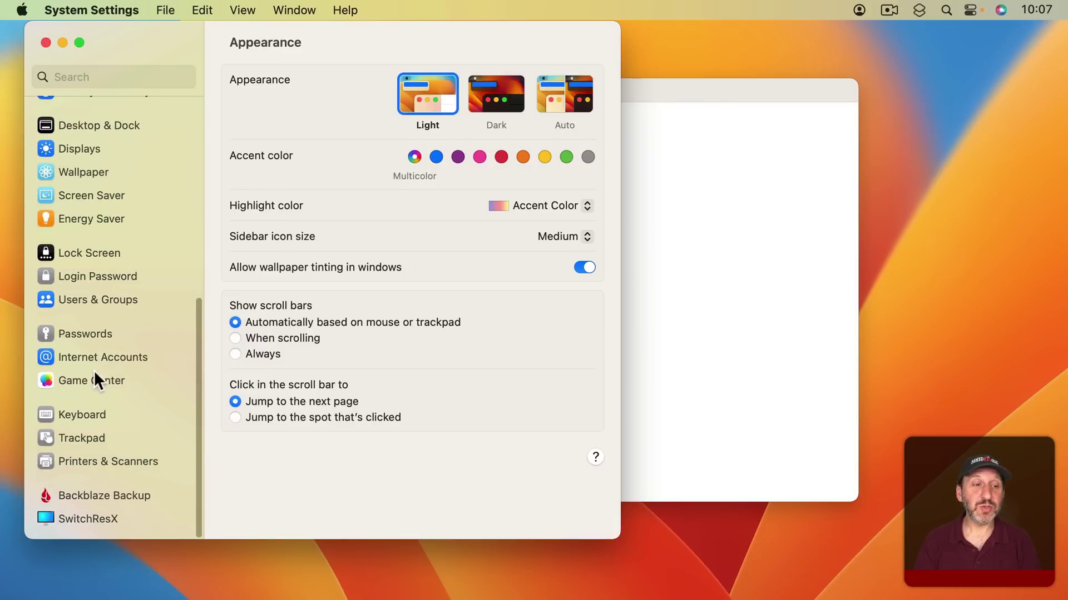
left_click(89, 416)
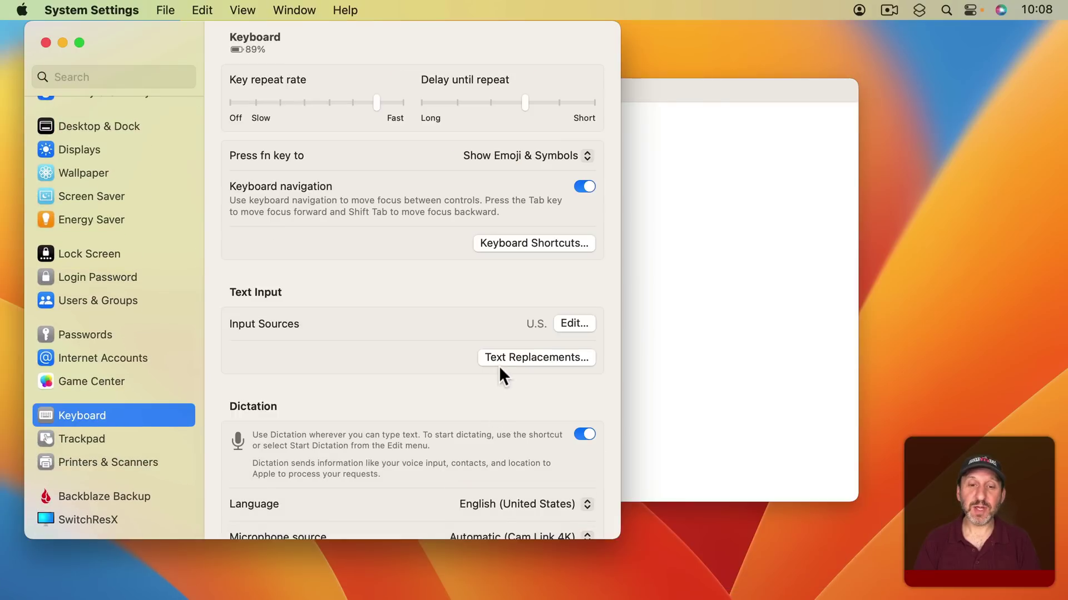
left_click(515, 359)
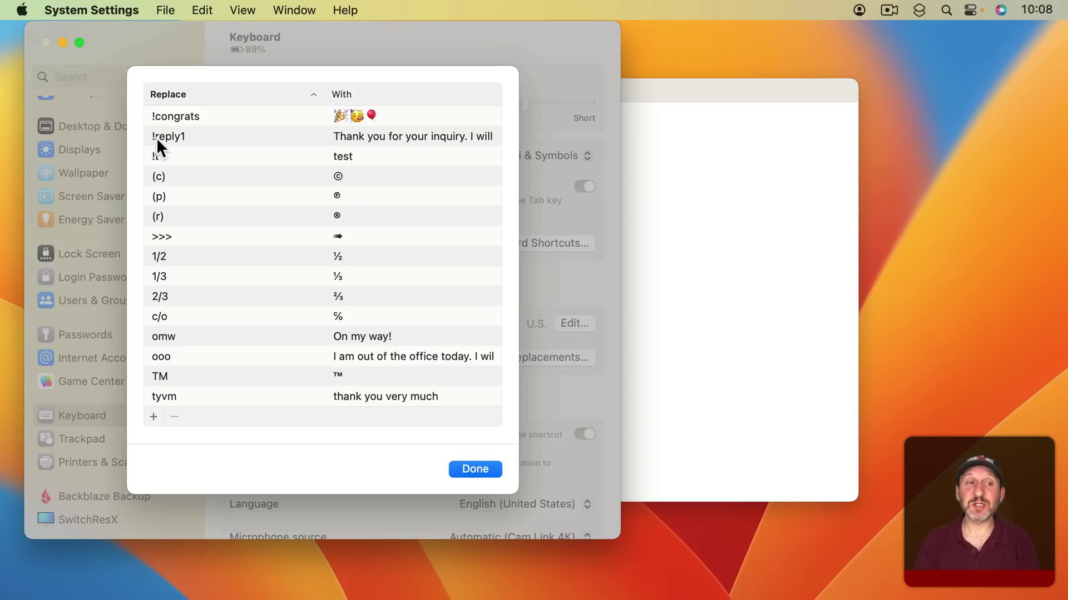
Inspect the full !reply1 replacement text, then close the list
left_click(376, 135)
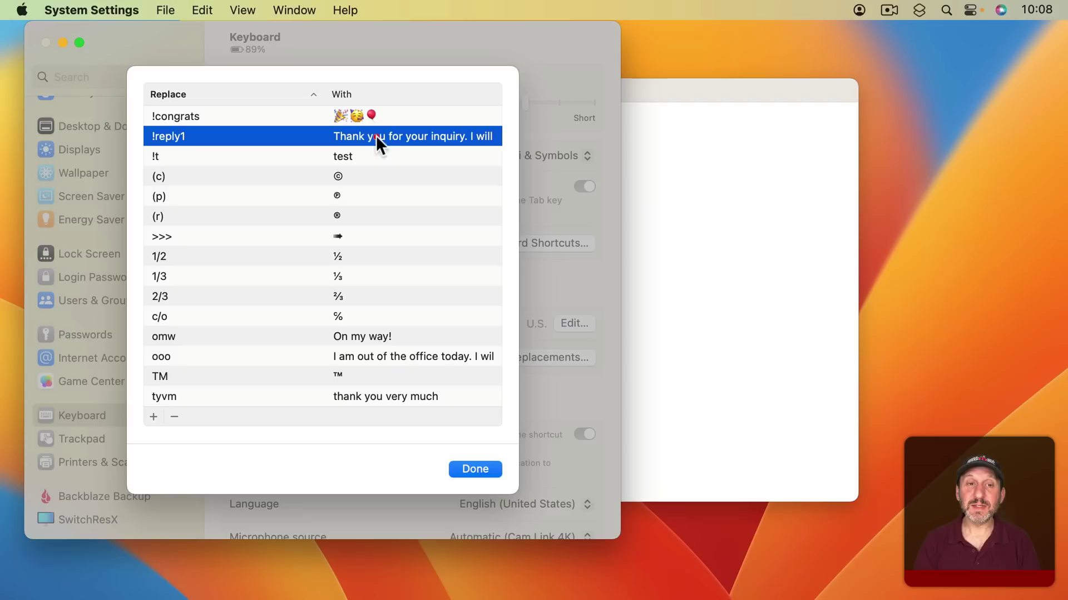
left_click(395, 138)
left_click_drag(384, 139, 539, 134)
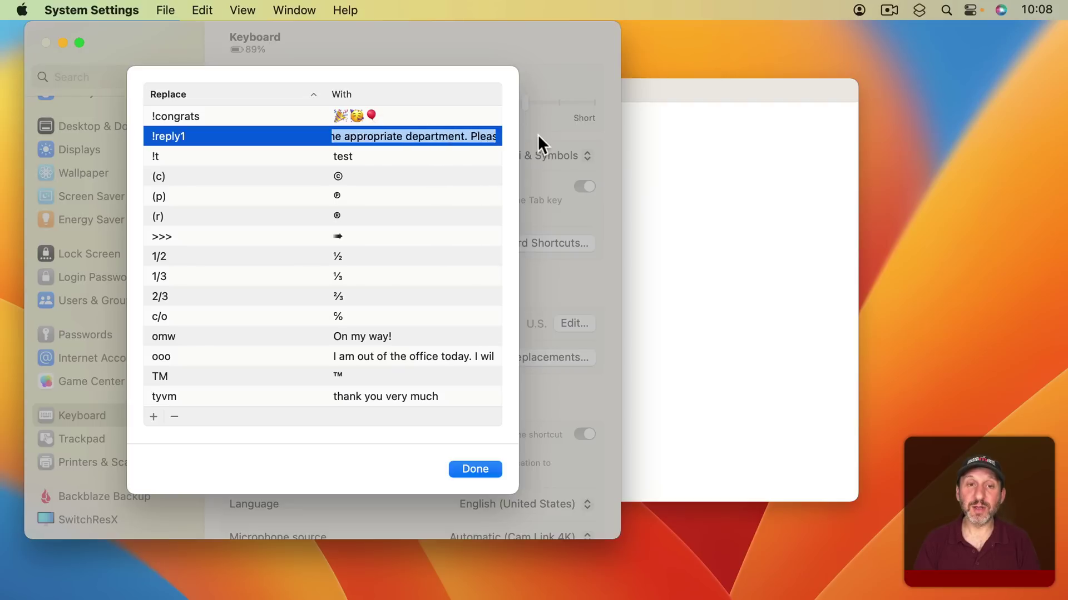
left_click(483, 465)
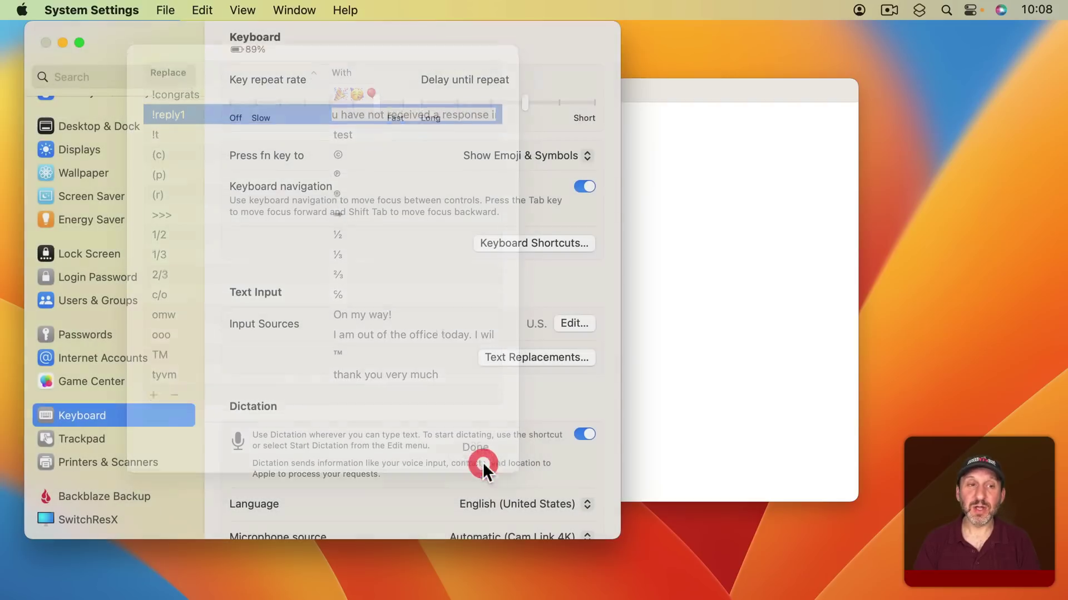
Expand !reply1 into the full inquiry reply in the blank TextEdit document
left_click(744, 311)
type("!r")
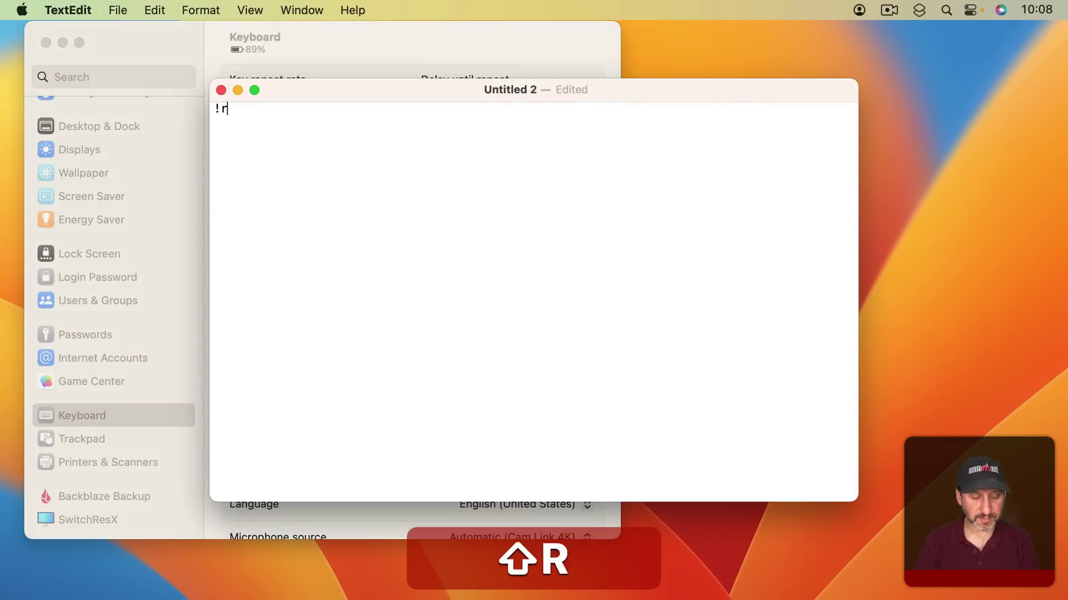
type("eply1")
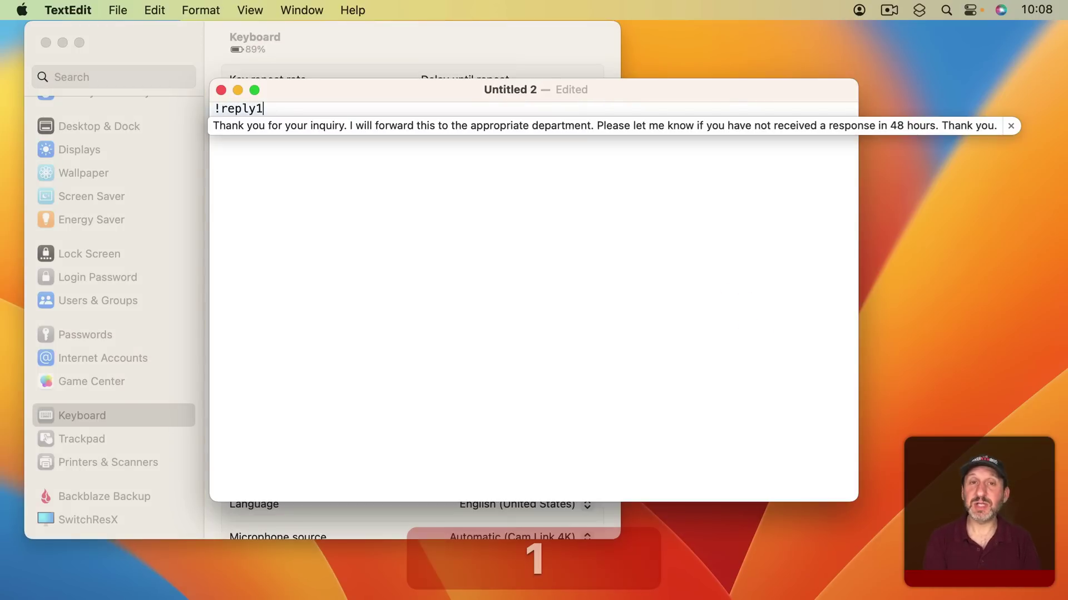
key("Return")
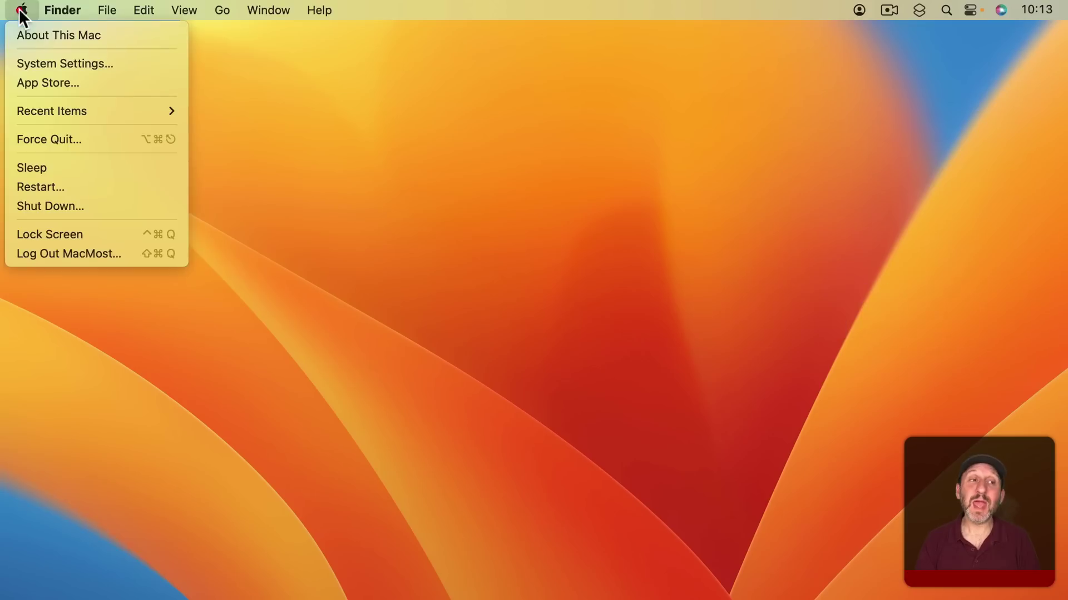
Open General > Time Machine in System Settings to see the encrypted backup disk
left_click(43, 63)
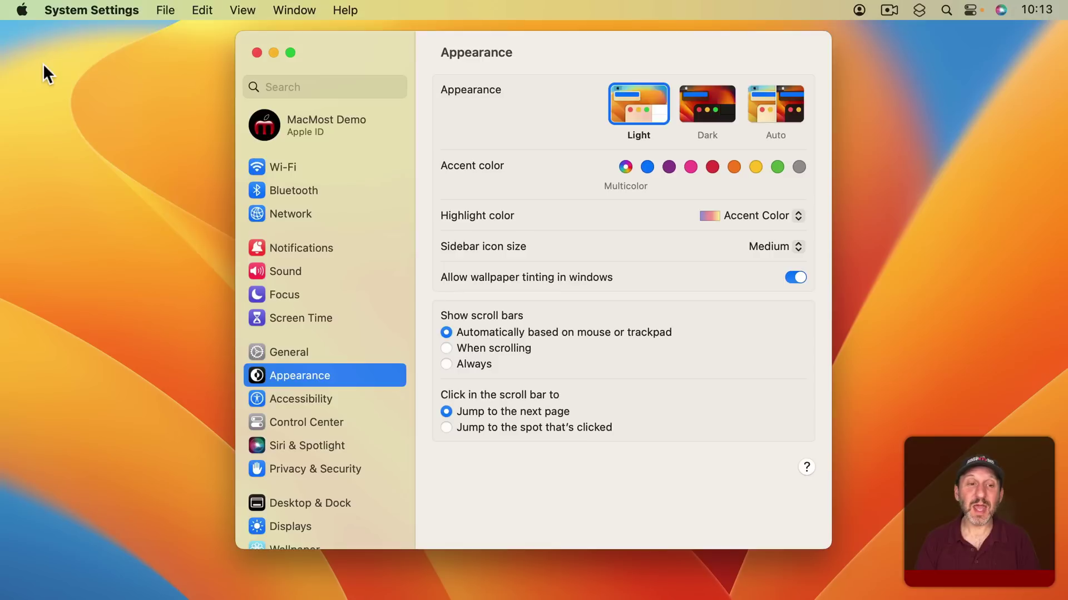
left_click(286, 353)
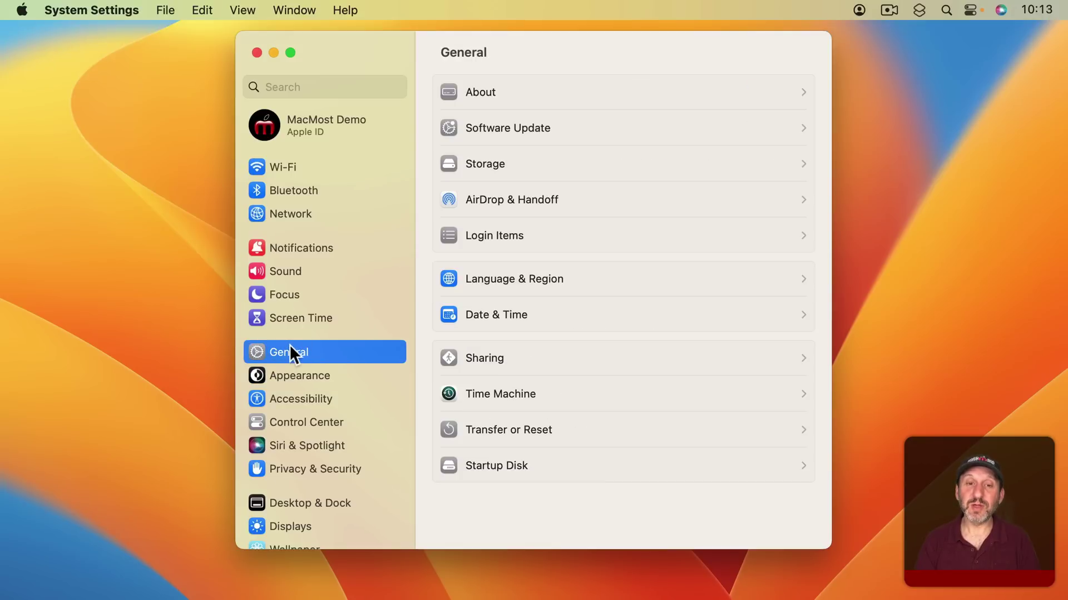
left_click(510, 394)
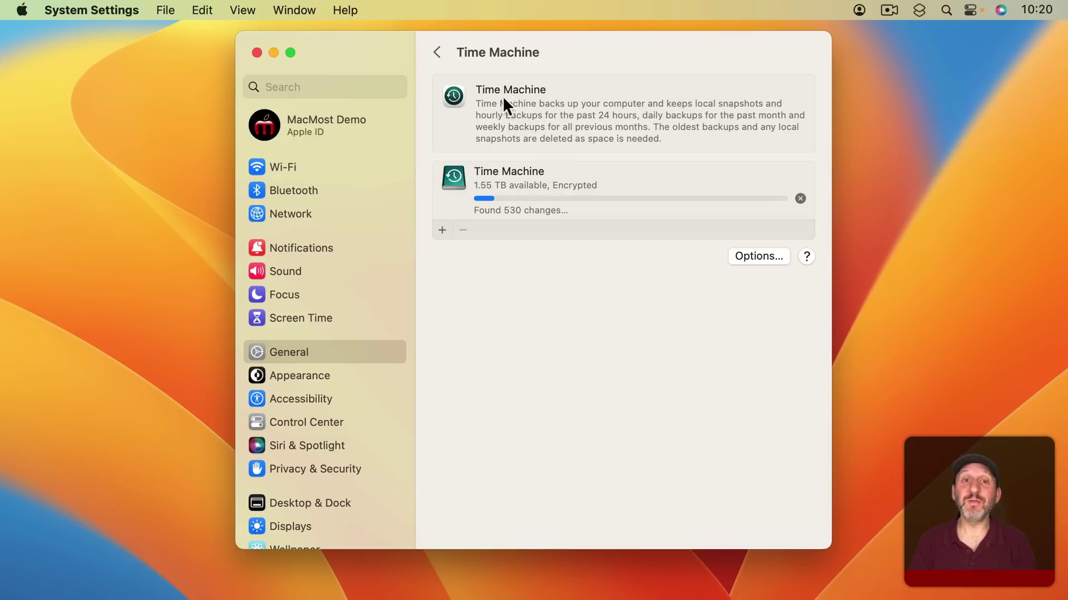
Review Time Machine's backup frequency choices, keeping Automatically Every Hour
left_click(746, 257)
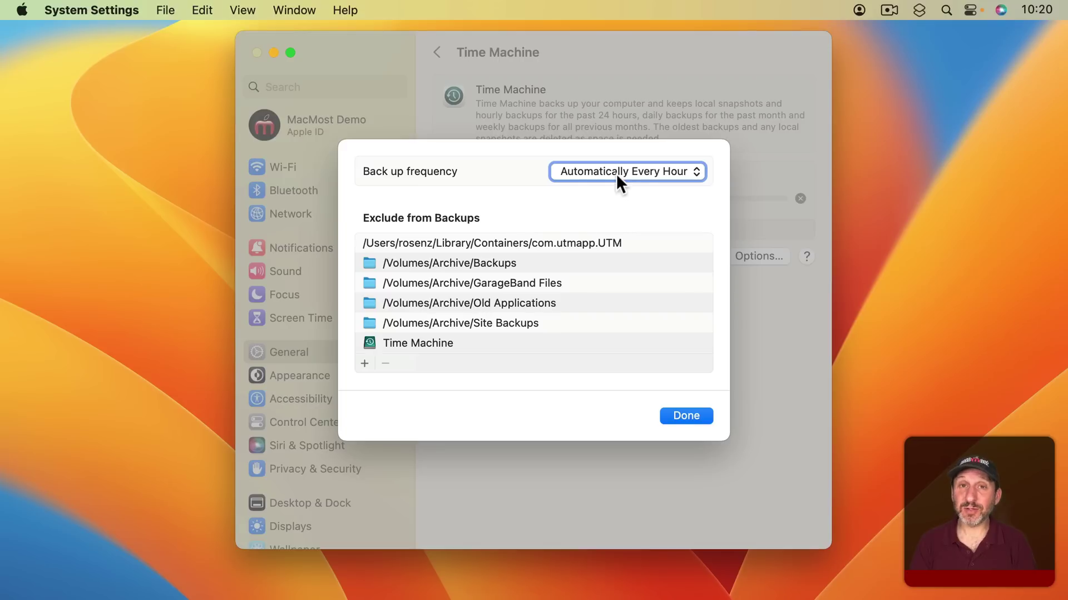
left_click(616, 174)
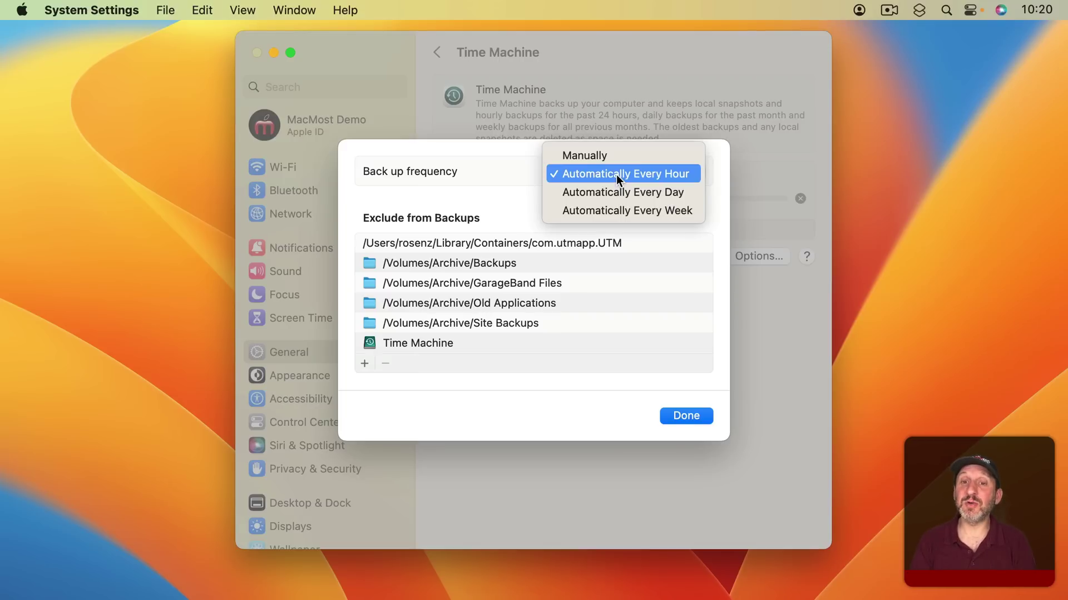
left_click(507, 170)
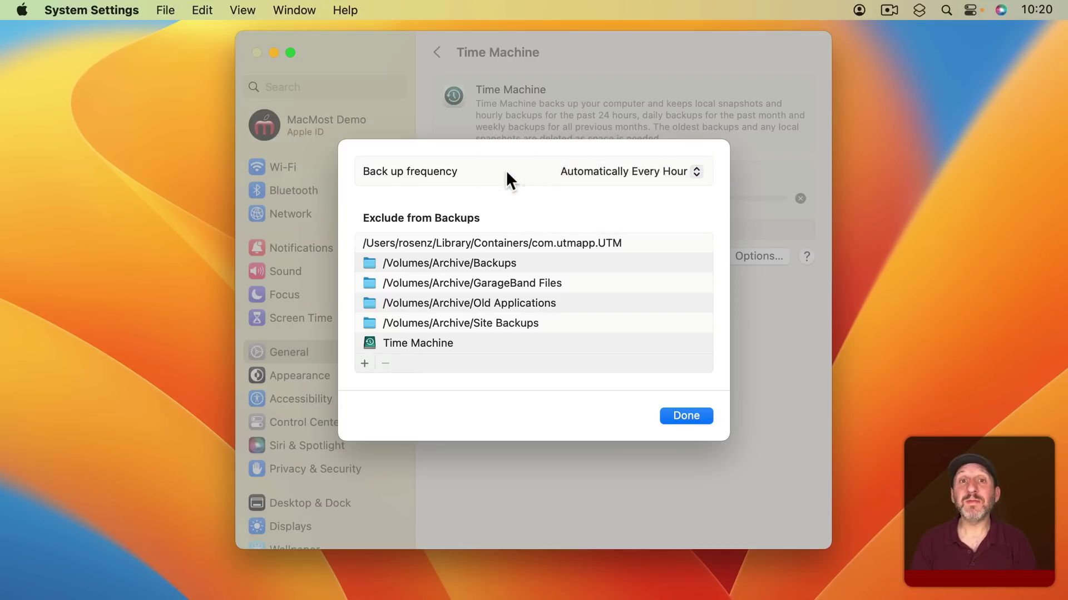